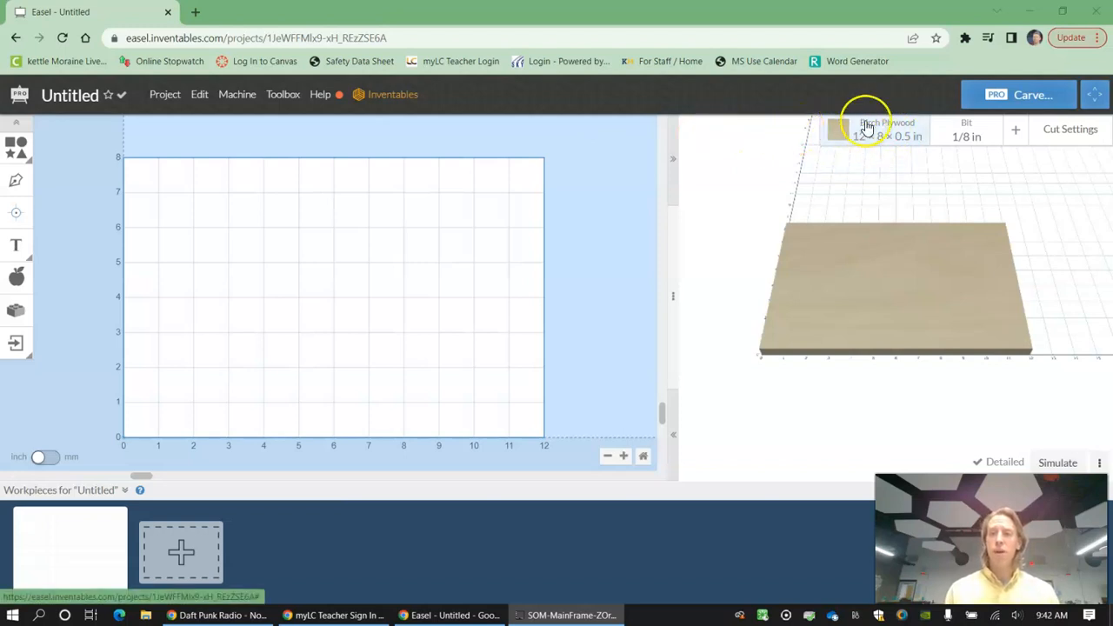
- Set the Birch Plywood material dimensions to 15 in wide, 15 in long and 0.75 in thick
{"action": "left_click", "coordinate": [882, 135]}
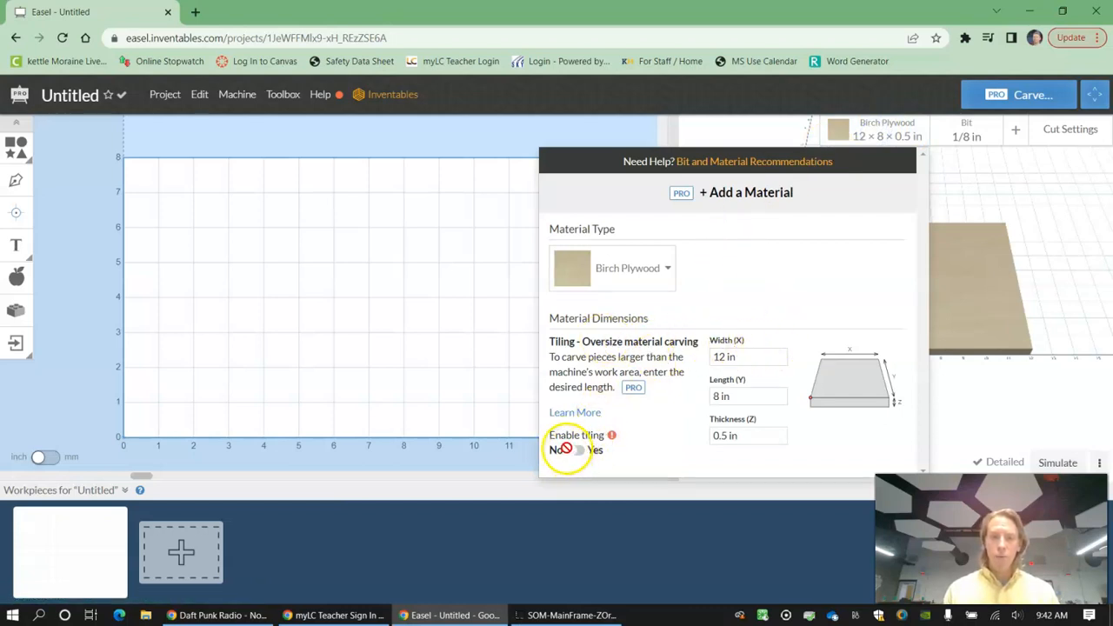
{"action": "left_click", "coordinate": [741, 356]}
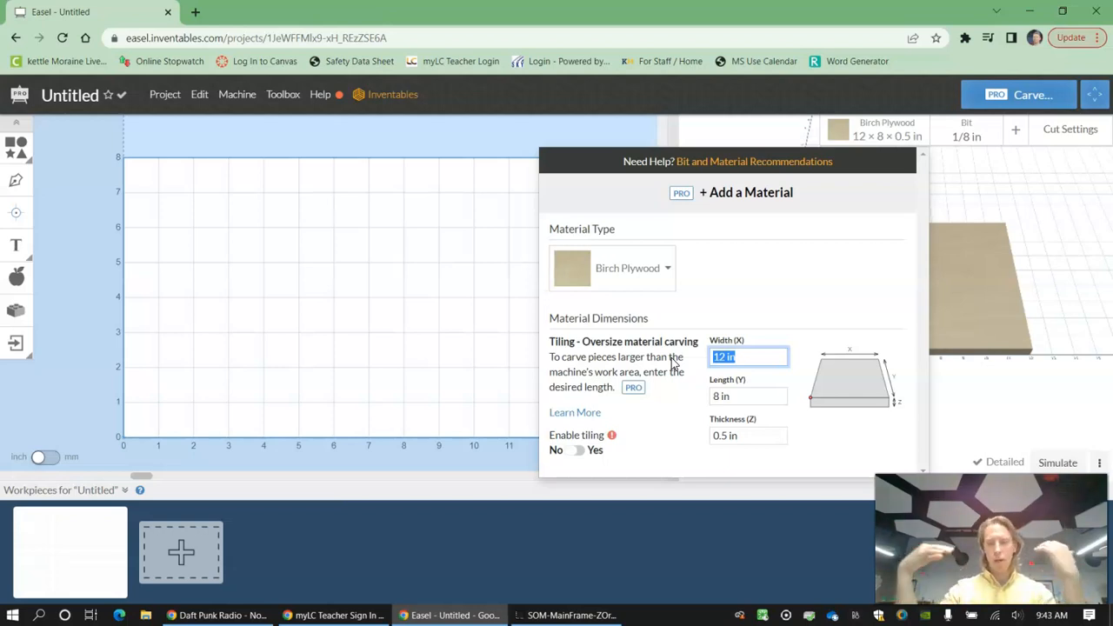
{"action": "type", "text": "15"}
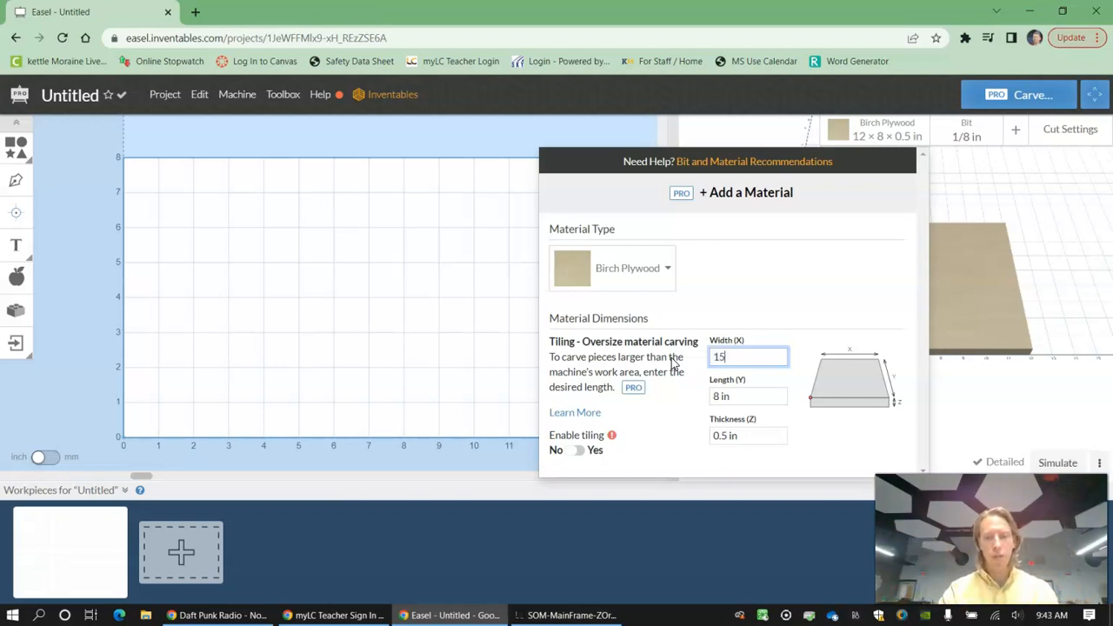
{"action": "key", "text": "Tab"}
{"action": "type", "text": "1"}
{"action": "left_click", "coordinate": [741, 435]}
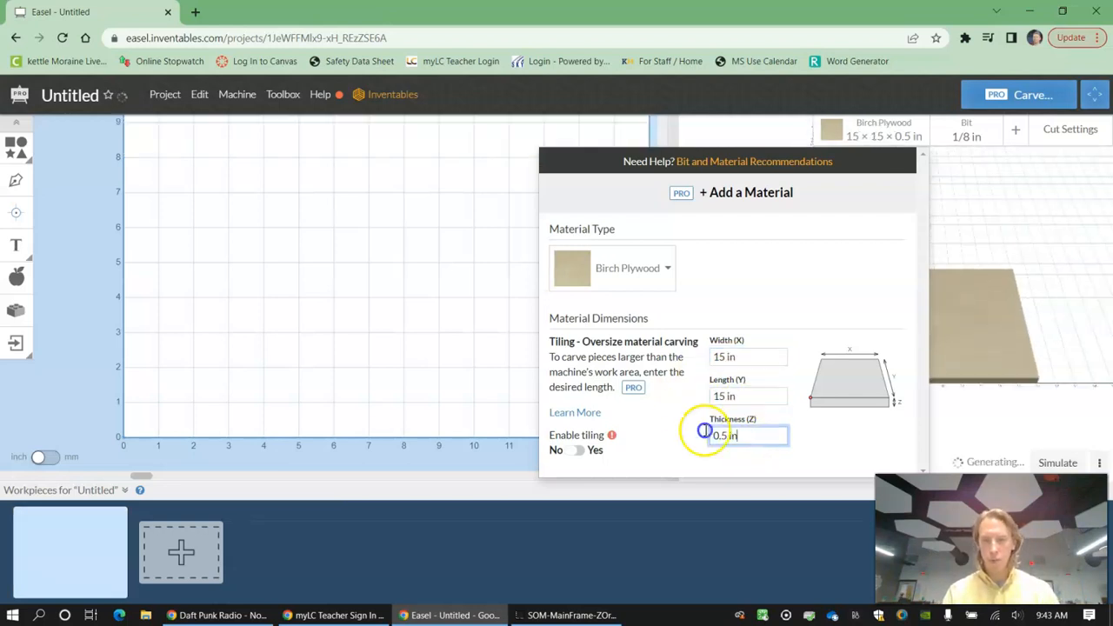
{"action": "type", "text": "0"}
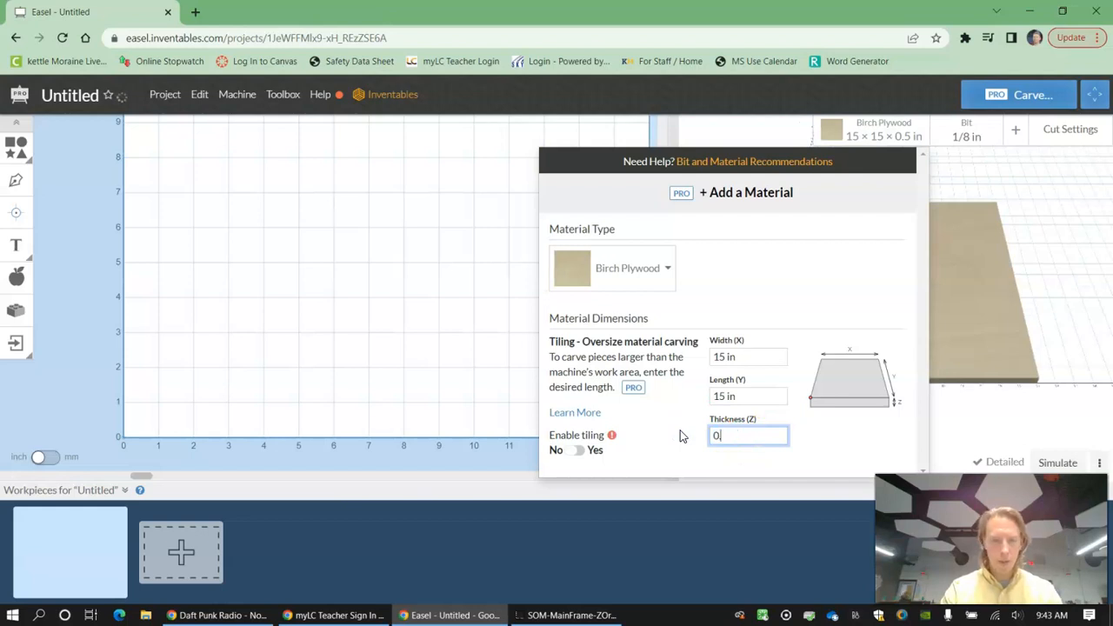
{"action": "key", "text": "Return"}
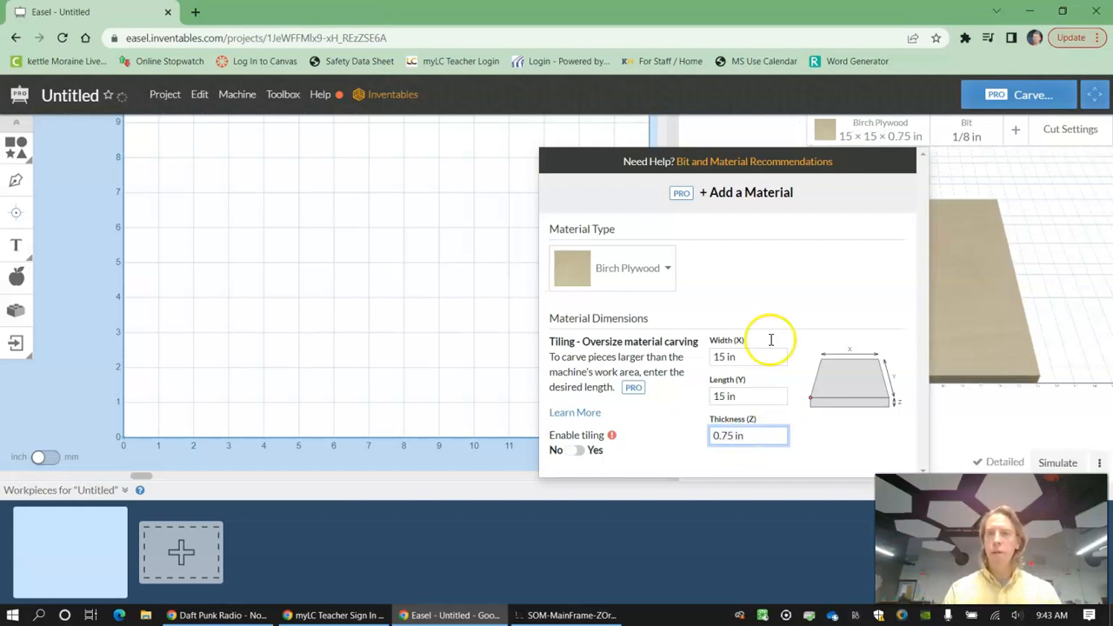
{"action": "left_click", "coordinate": [747, 140]}
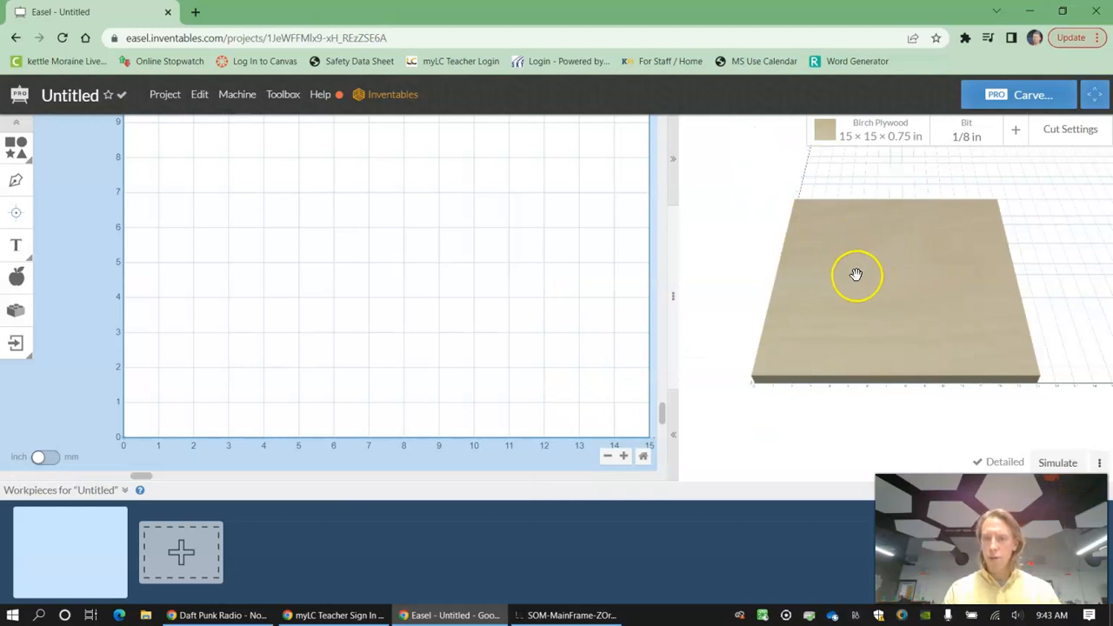
- Examine the resized board in the 3D preview and the full 15 × 15 in work area on the canvas
{"action": "left_click_drag", "start_coordinate": [863, 264], "coordinate": [894, 262]}
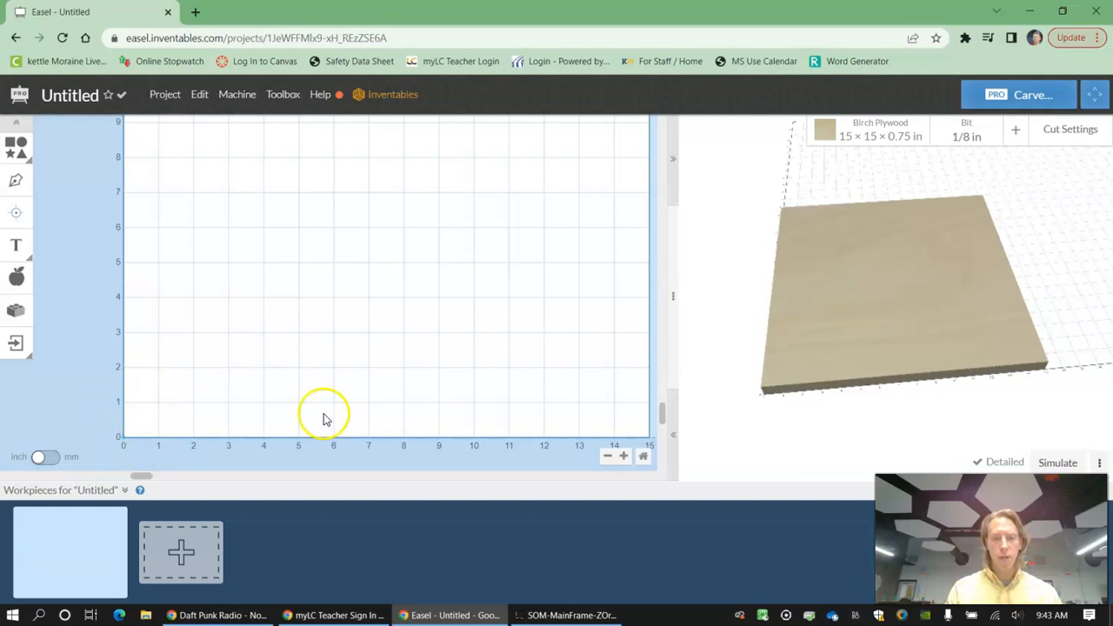
{"action": "left_click", "coordinate": [625, 455]}
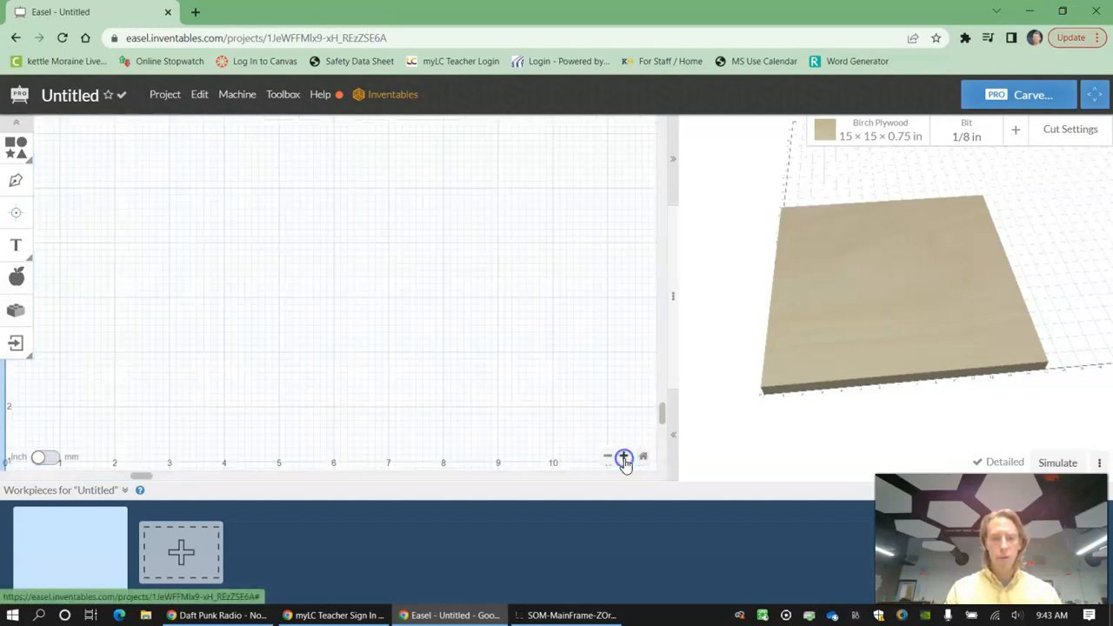
{"action": "left_click_drag", "start_coordinate": [664, 409], "coordinate": [662, 433]}
{"action": "left_click", "coordinate": [607, 456]}
{"action": "left_click", "coordinate": [608, 456]}
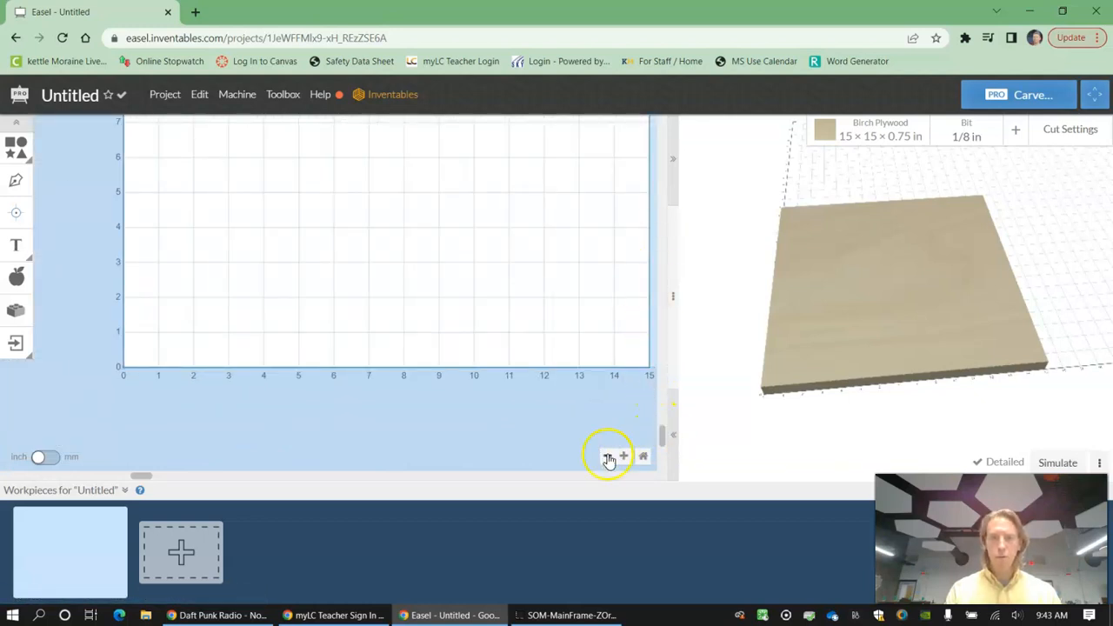
{"action": "left_click_drag", "start_coordinate": [663, 437], "coordinate": [659, 398]}
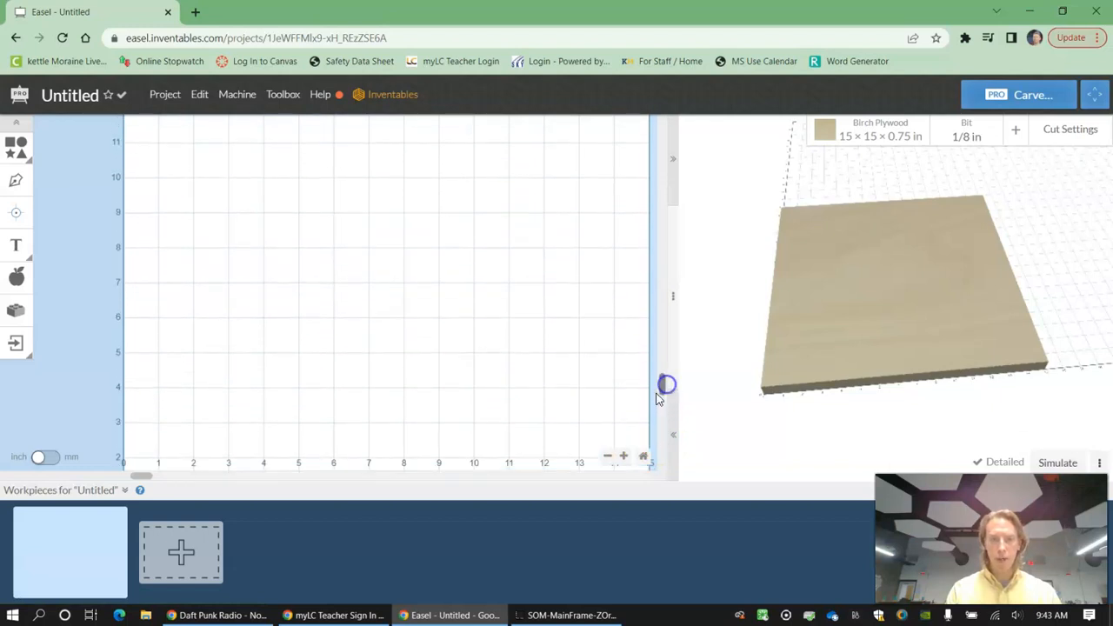
{"action": "left_click", "coordinate": [607, 456]}
{"action": "left_click", "coordinate": [608, 455]}
{"action": "left_click_drag", "start_coordinate": [664, 394], "coordinate": [663, 380]}
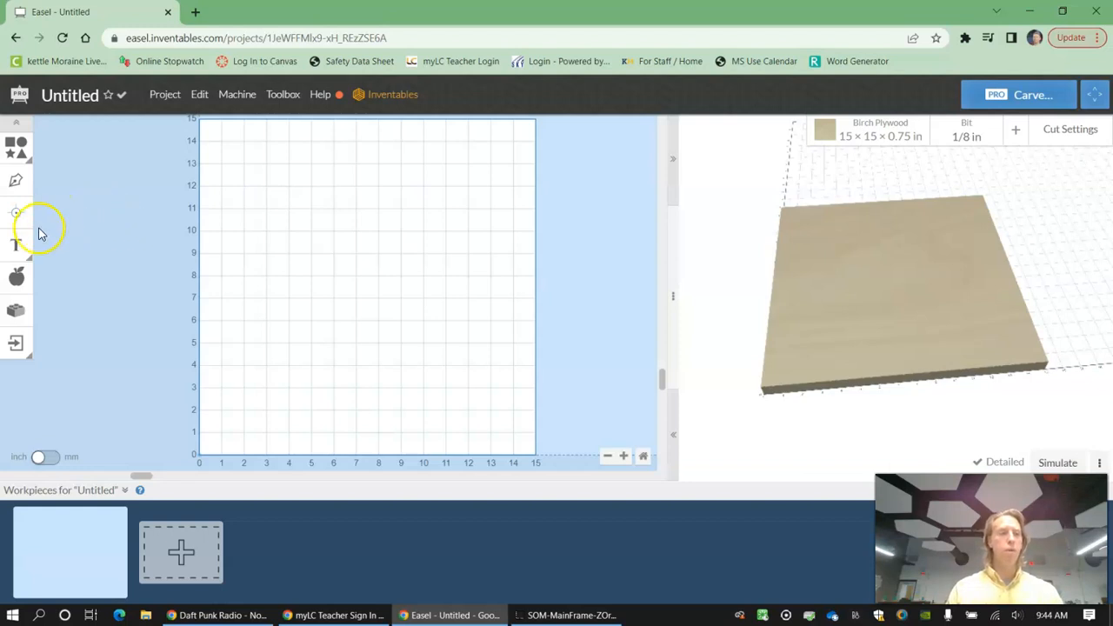
- Browse the available fonts and add a text object in Amatic SC to the workpiece
{"action": "left_click", "coordinate": [17, 247]}
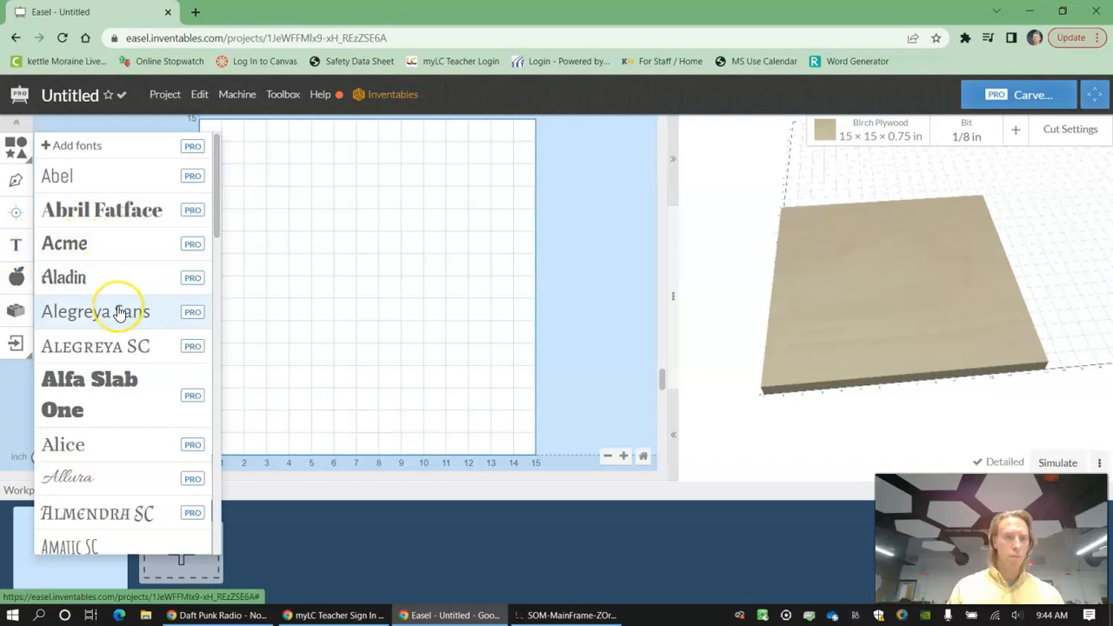
{"action": "scroll", "coordinate": [122, 304], "scroll_direction": "down", "scroll_amount": 4}
{"action": "scroll", "coordinate": [119, 313], "scroll_direction": "up", "scroll_amount": 2}
{"action": "scroll", "coordinate": [119, 313], "scroll_direction": "up", "scroll_amount": 3}
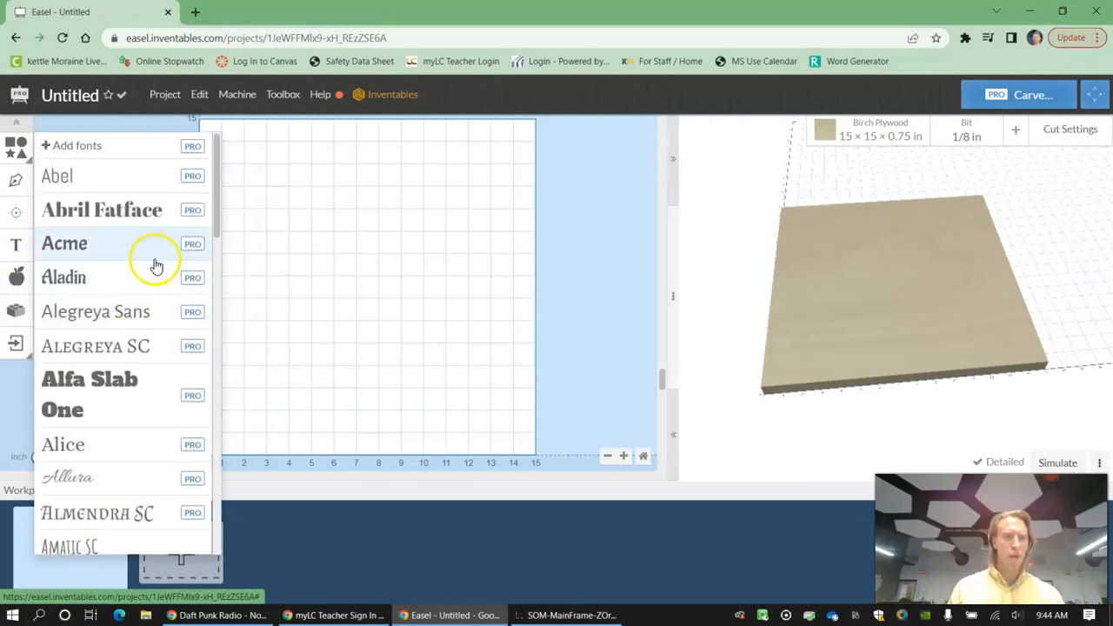
{"action": "scroll", "coordinate": [143, 420], "scroll_direction": "down", "scroll_amount": 2}
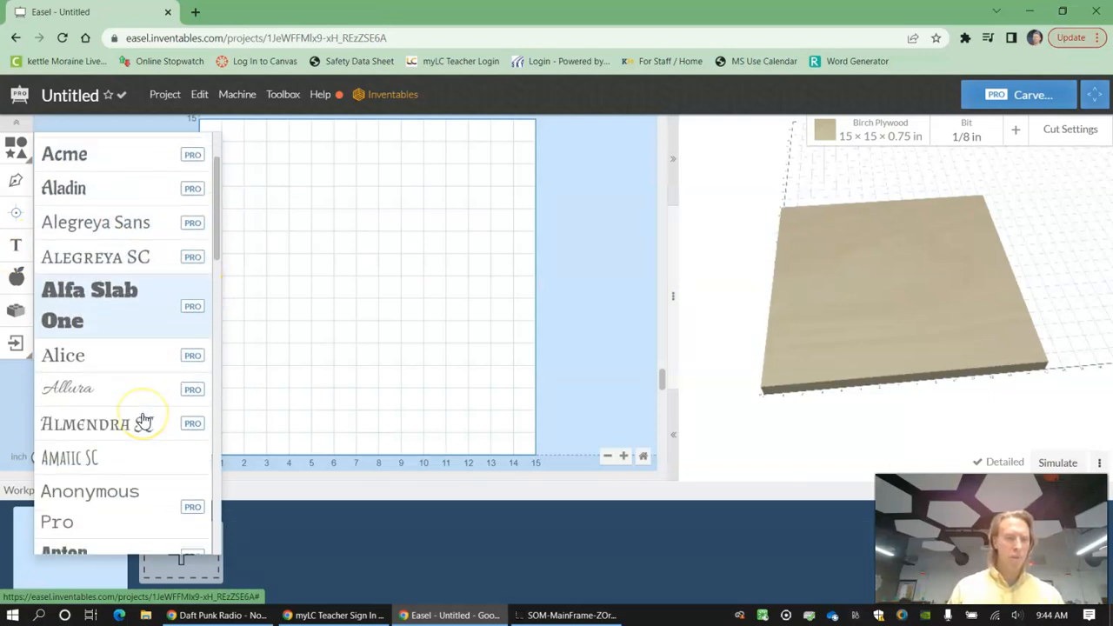
{"action": "scroll", "coordinate": [144, 420], "scroll_direction": "down", "scroll_amount": 2}
{"action": "scroll", "coordinate": [144, 420], "scroll_direction": "down", "scroll_amount": 2}
{"action": "scroll", "coordinate": [144, 420], "scroll_direction": "up", "scroll_amount": 4}
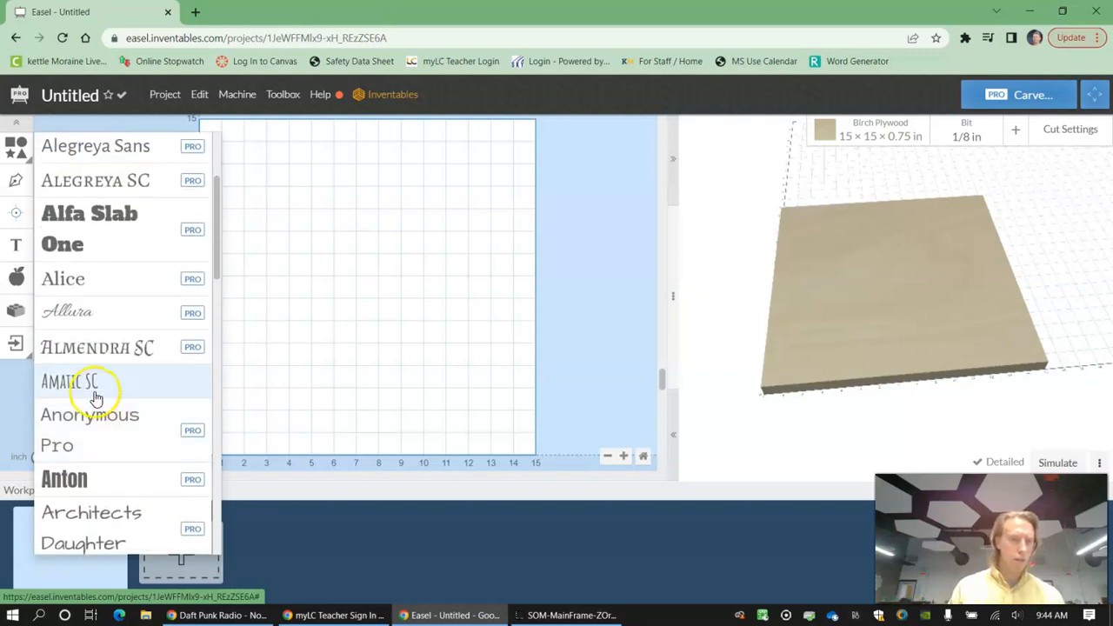
{"action": "left_click", "coordinate": [122, 380]}
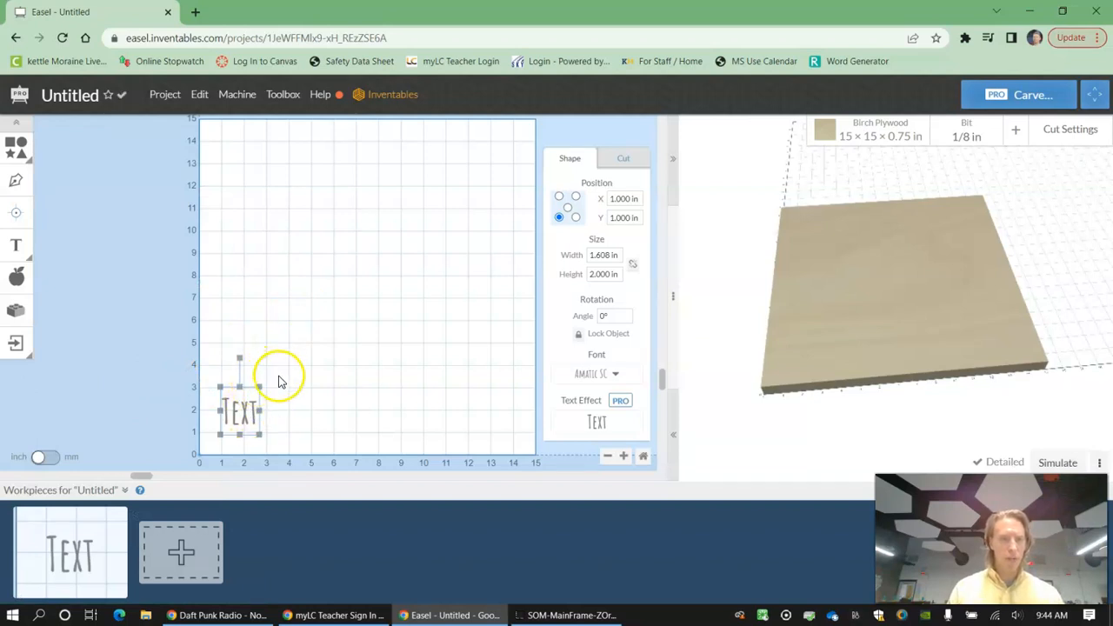
- Replace the placeholder wording of the text object with STEM
{"action": "double_click", "coordinate": [245, 410]}
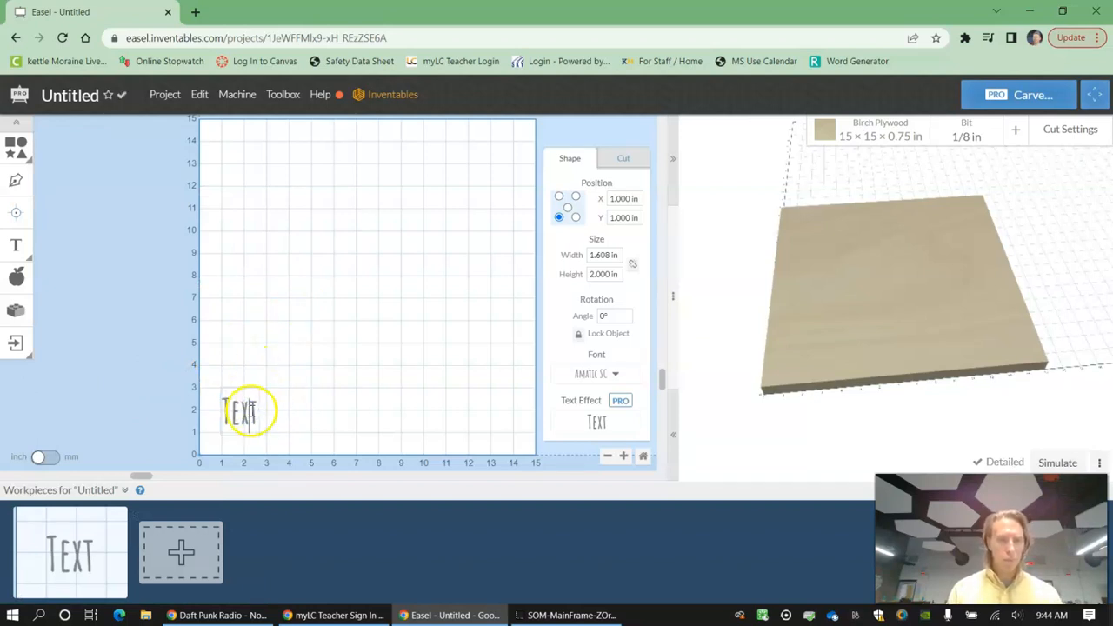
{"action": "left_click_drag", "start_coordinate": [252, 410], "coordinate": [219, 408]}
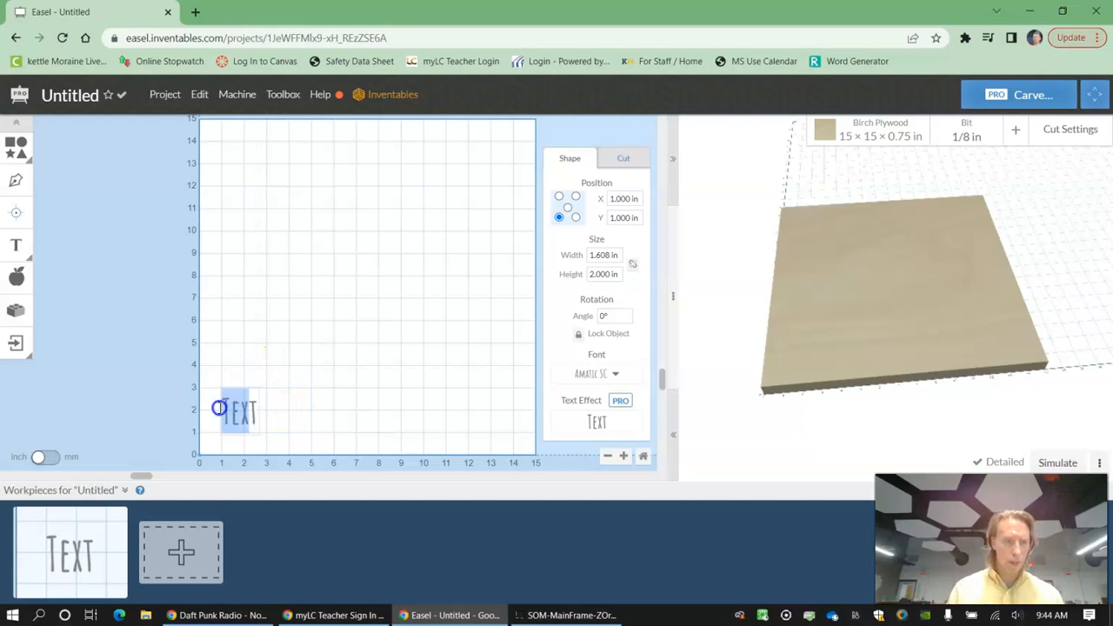
{"action": "key", "text": "BackSpace"}
{"action": "type", "text": "STEM"}
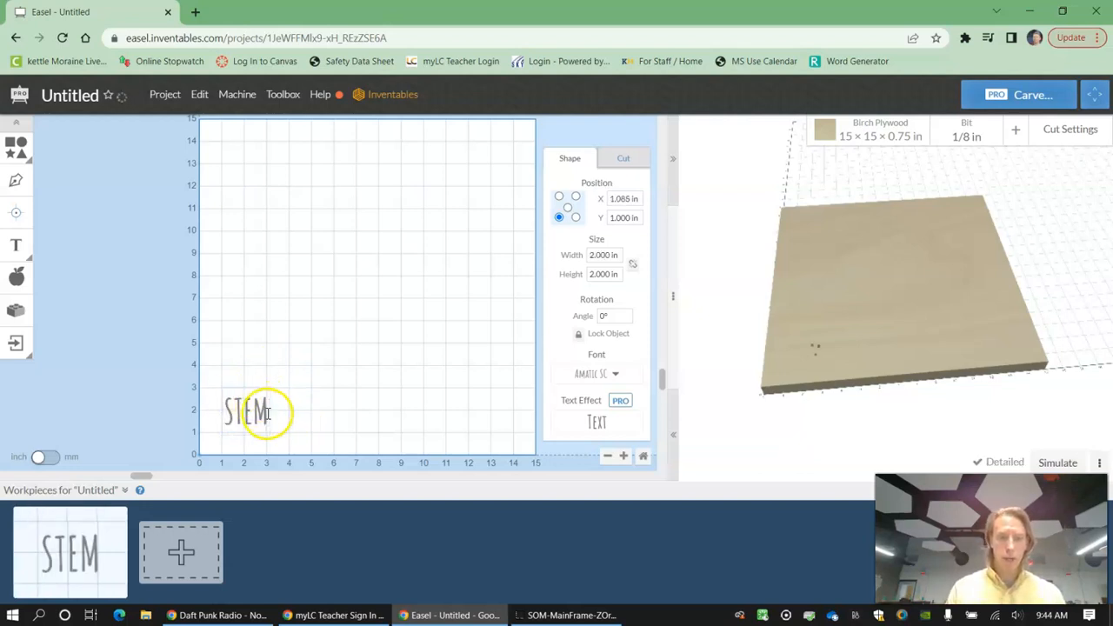
{"action": "left_click", "coordinate": [230, 291]}
- Enlarge the STEM text to about 2.76 × 2.76 in and rotate it to about 337.2°
{"action": "mouse_move", "coordinate": [248, 419]}
{"action": "left_mouse_down"}
{"action": "mouse_move", "coordinate": [290, 379]}
{"action": "mouse_move", "coordinate": [302, 398]}
{"action": "mouse_move", "coordinate": [242, 421]}
{"action": "left_mouse_up"}
{"action": "mouse_move", "coordinate": [276, 387]}
{"action": "left_mouse_down"}
{"action": "mouse_move", "coordinate": [323, 397]}
{"action": "mouse_move", "coordinate": [270, 401]}
{"action": "mouse_move", "coordinate": [285, 399]}
{"action": "left_mouse_up"}
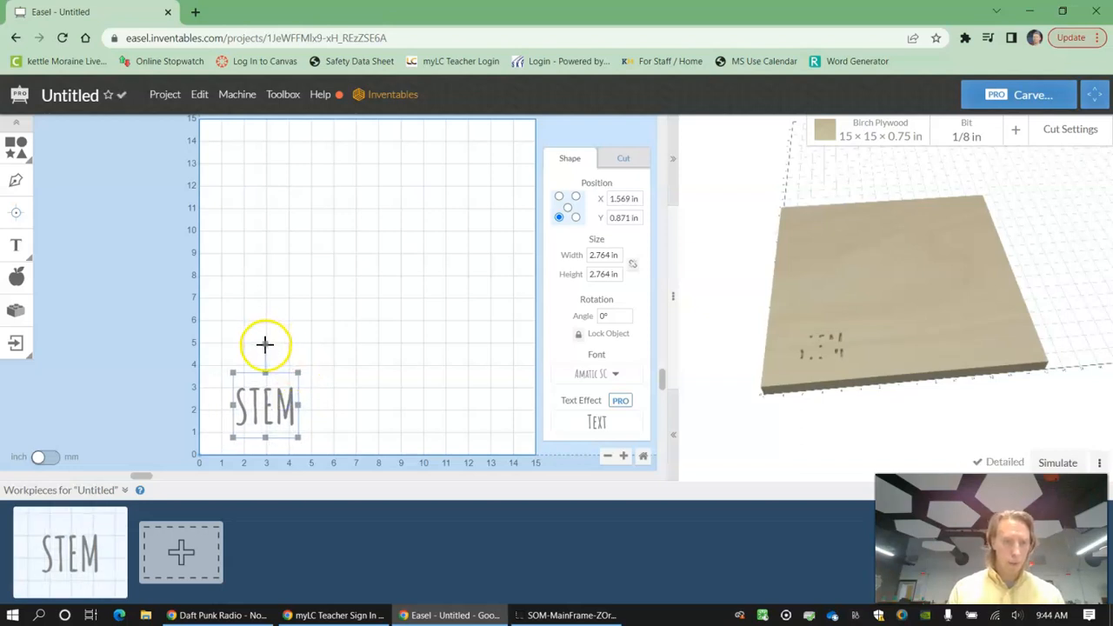
{"action": "left_click_drag", "start_coordinate": [264, 342], "coordinate": [289, 346]}
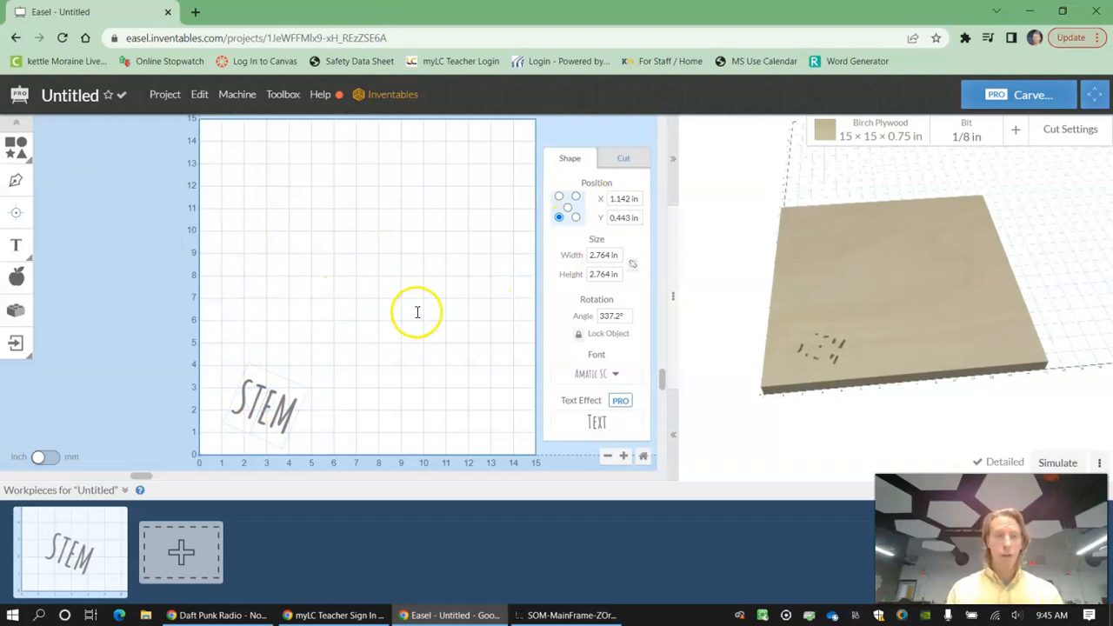
- Deepen the STEM text's cut to about 0.54 in and shift the text to about X 1.17, Y 0.64 in
{"action": "left_click", "coordinate": [614, 162]}
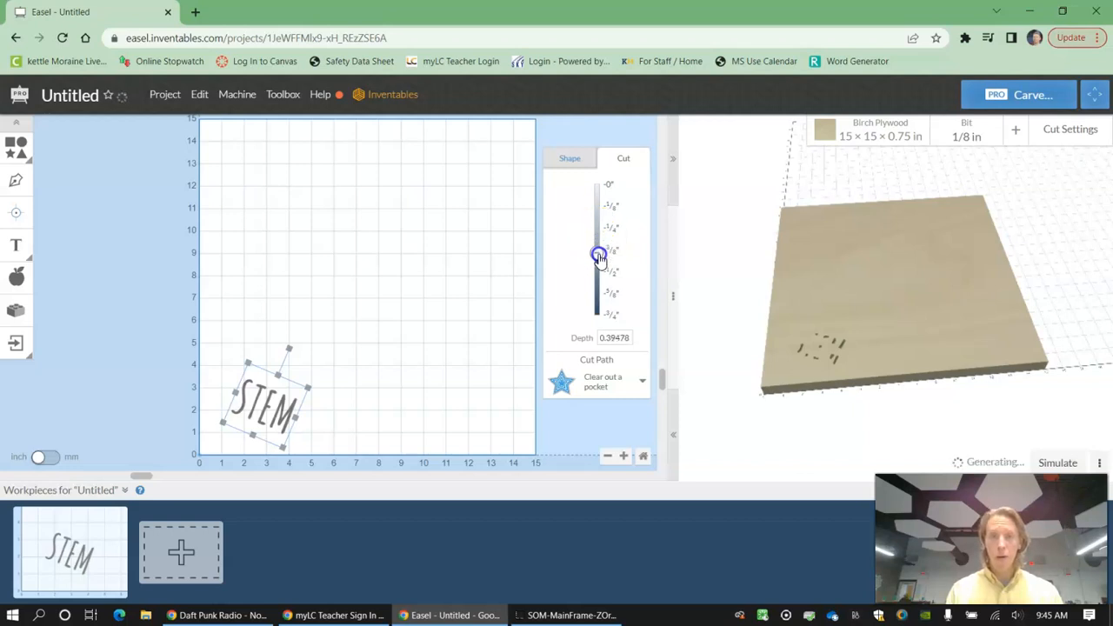
{"action": "mouse_move", "coordinate": [599, 285]}
{"action": "left_mouse_down"}
{"action": "mouse_move", "coordinate": [597, 306]}
{"action": "mouse_move", "coordinate": [596, 278]}
{"action": "left_mouse_up"}
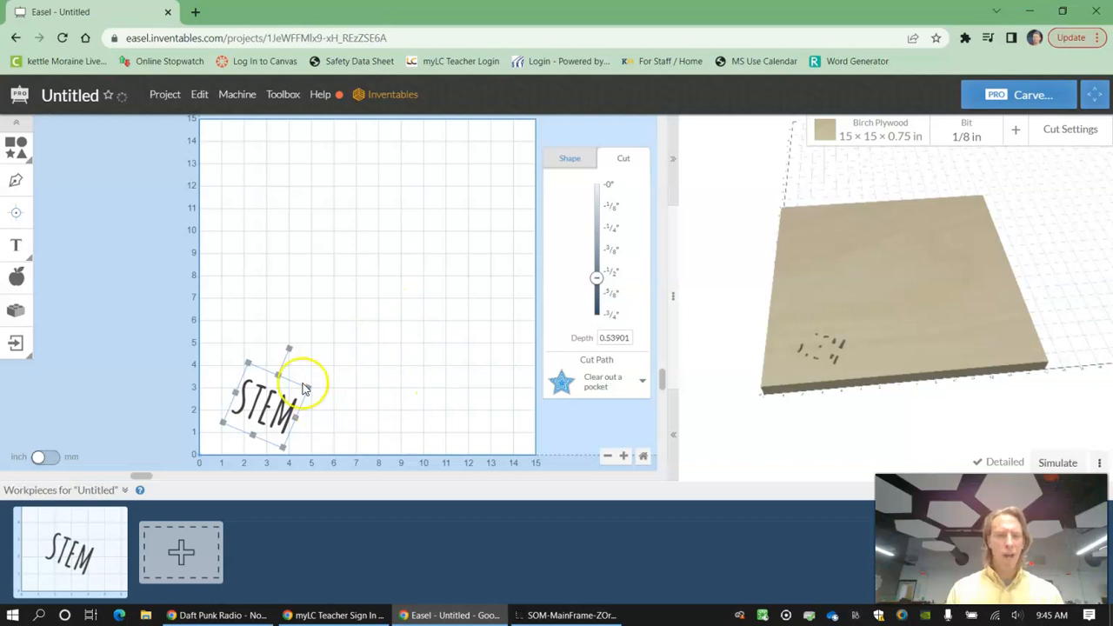
{"action": "left_click_drag", "start_coordinate": [253, 408], "coordinate": [265, 401]}
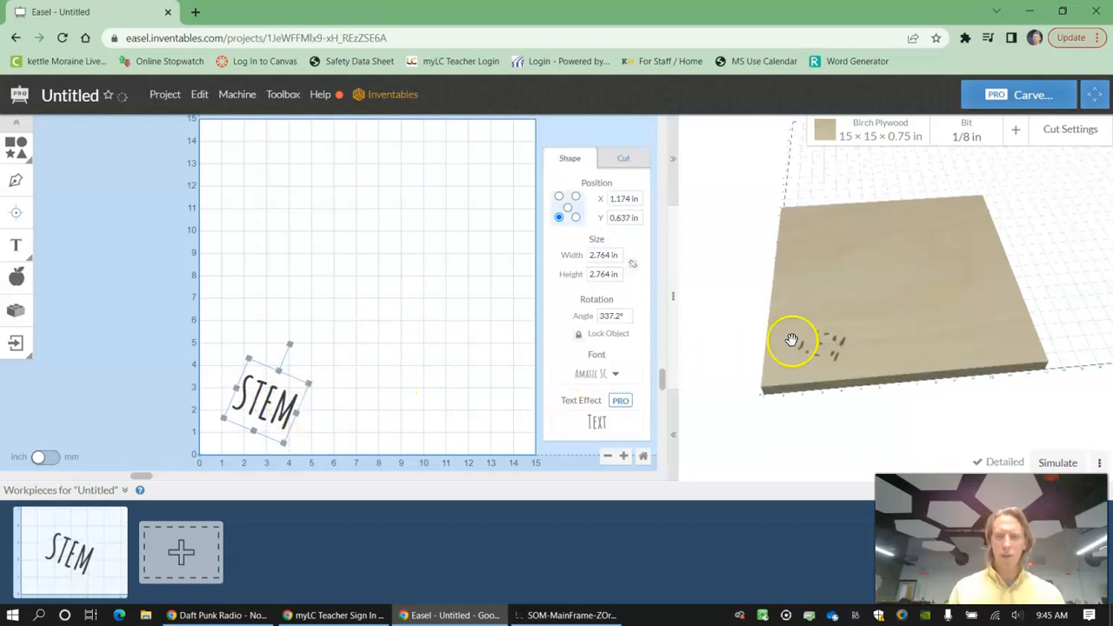
- Delete the STEM text object from the workpiece
{"action": "double_click", "coordinate": [273, 399]}
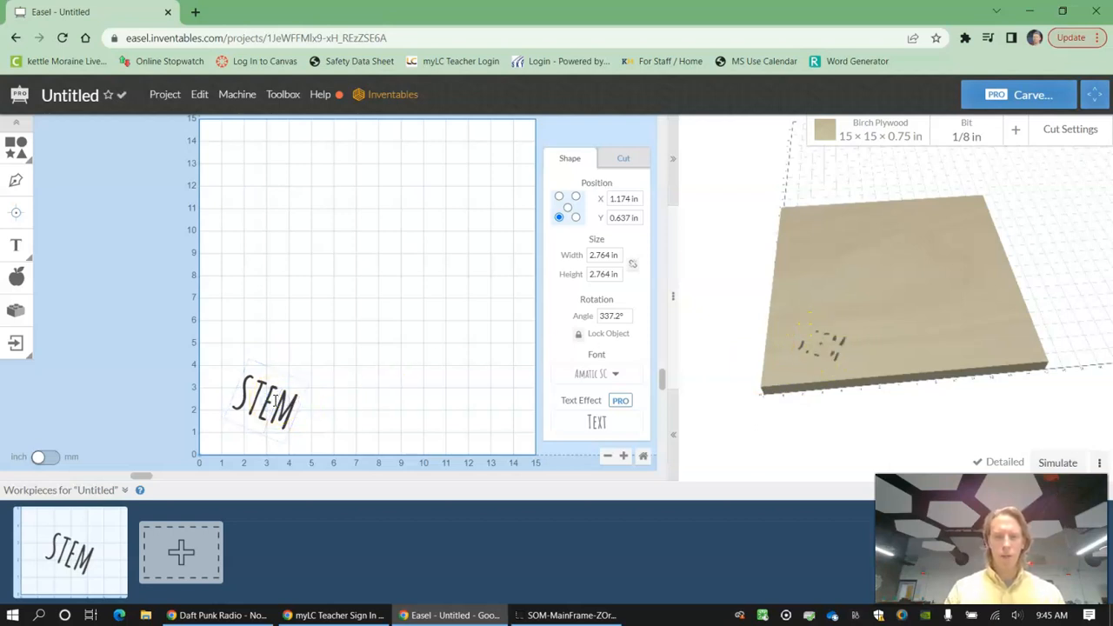
{"action": "key", "text": "Delete"}
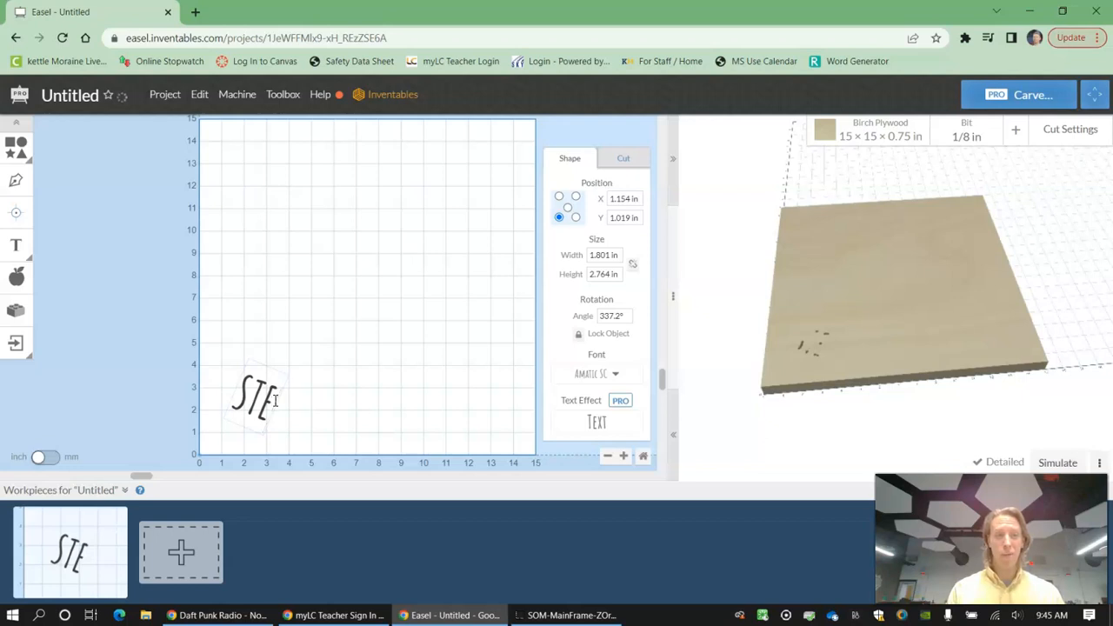
{"action": "left_click", "coordinate": [255, 220]}
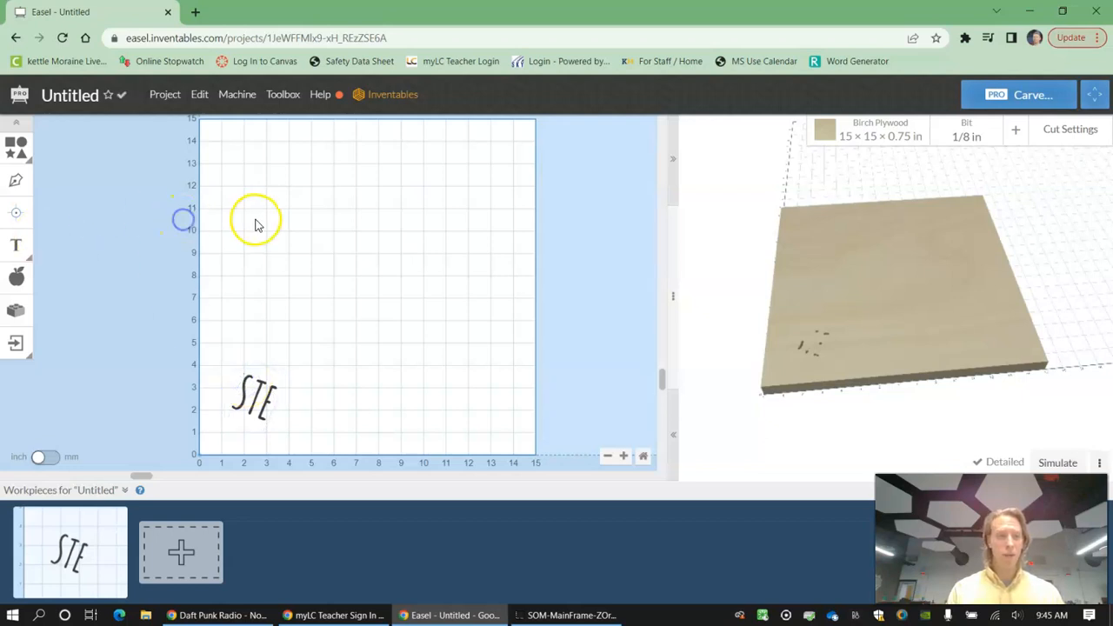
{"action": "left_click", "coordinate": [250, 391]}
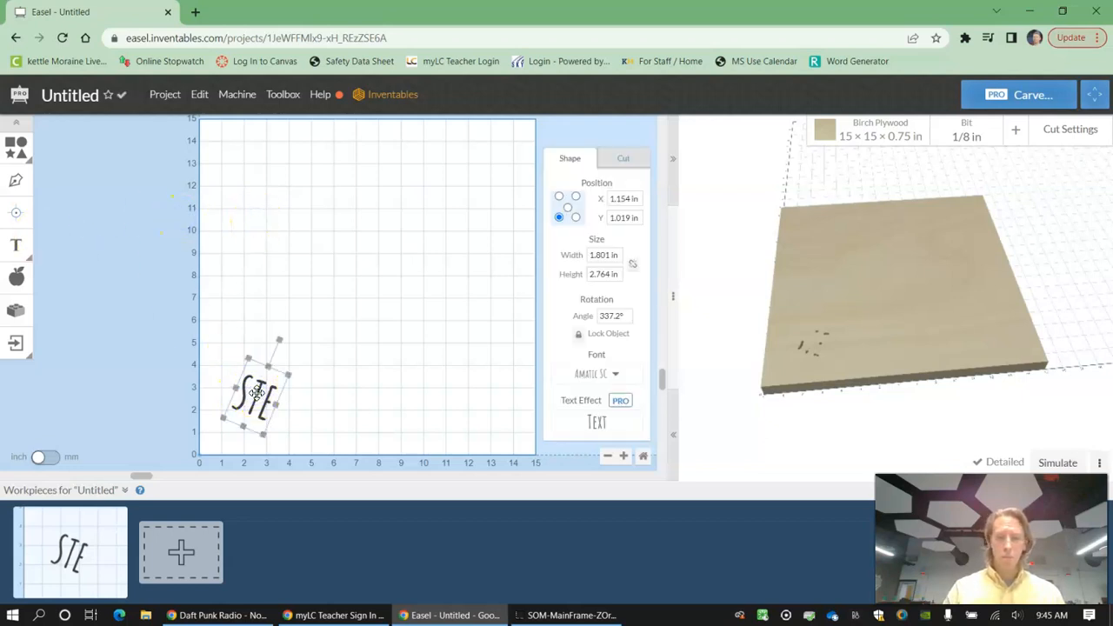
{"action": "key", "text": "Delete"}
{"action": "left_click", "coordinate": [247, 220]}
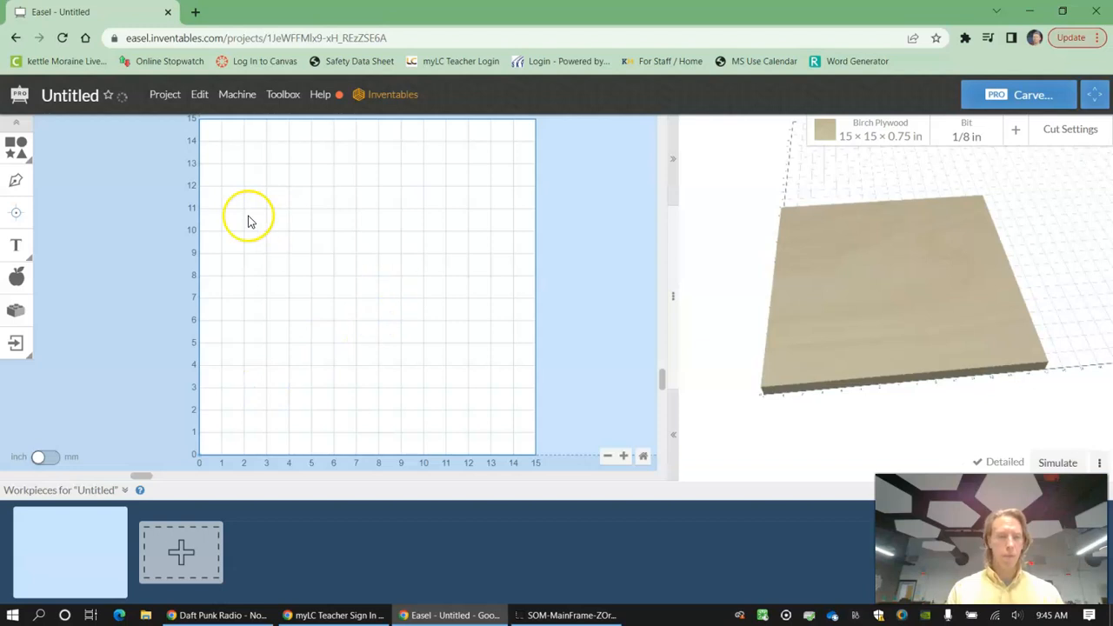
- Add a star shape, enlarge it to about 3.26 × 3.26 in and rotate it to about 23°
{"action": "left_click", "coordinate": [17, 147]}
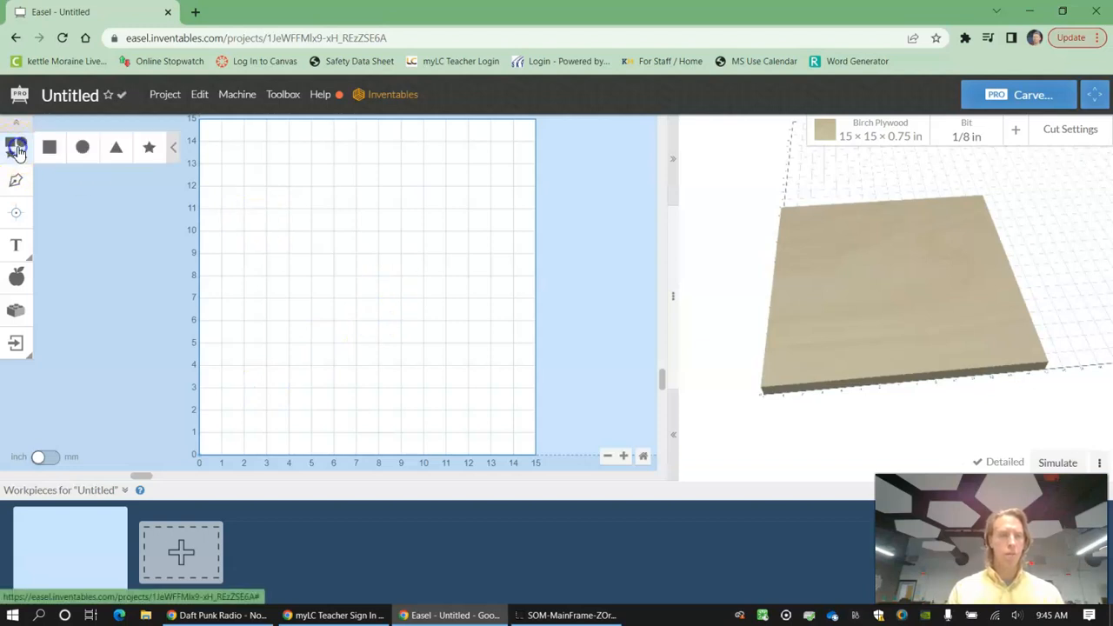
{"action": "left_click", "coordinate": [149, 148]}
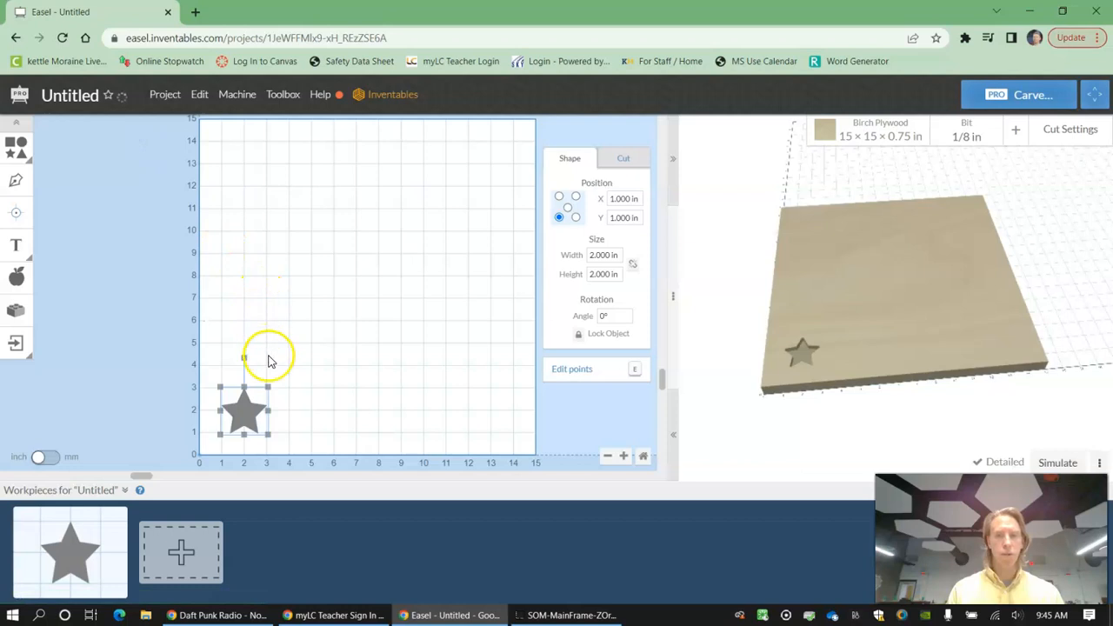
{"action": "left_click_drag", "start_coordinate": [249, 415], "coordinate": [237, 328]}
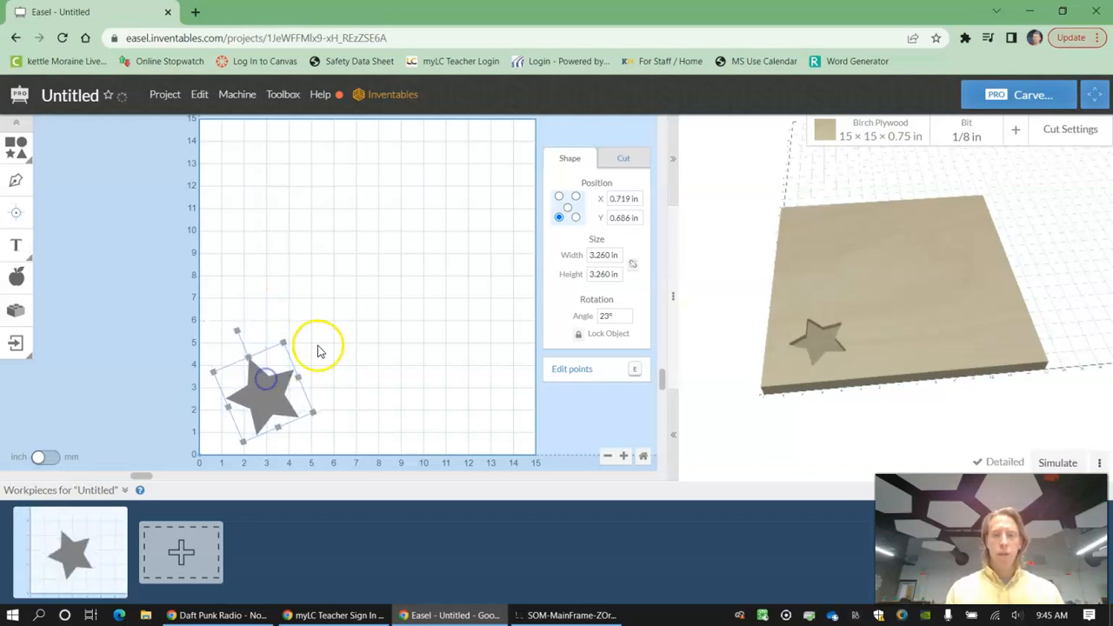
- Reduce the star's cut depth to about 0.13 in
{"action": "left_click", "coordinate": [626, 159]}
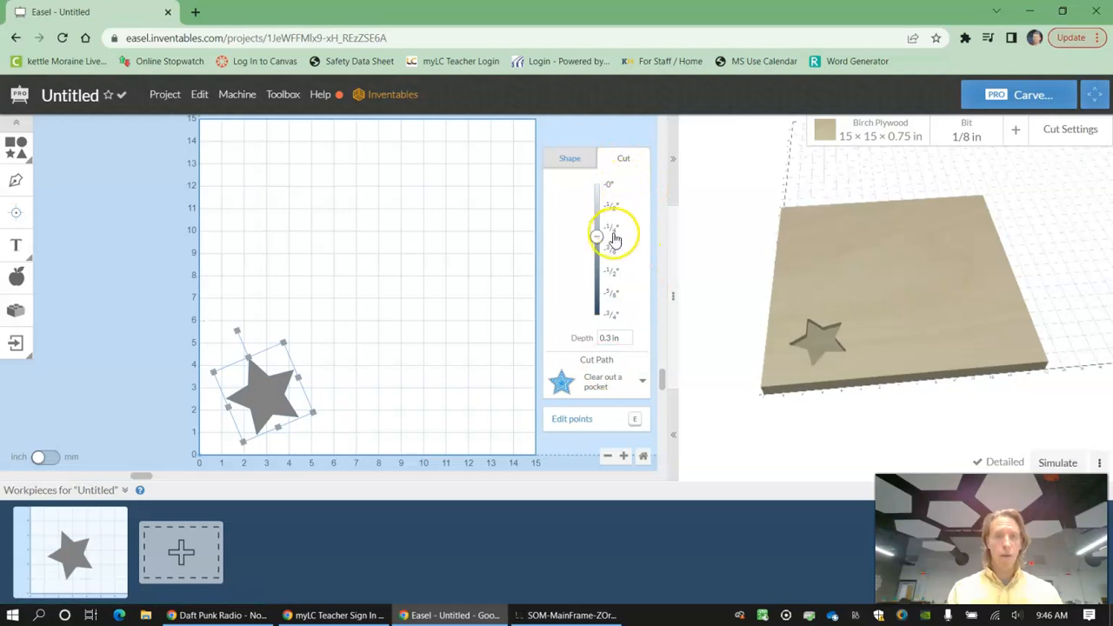
{"action": "left_click_drag", "start_coordinate": [597, 238], "coordinate": [596, 206]}
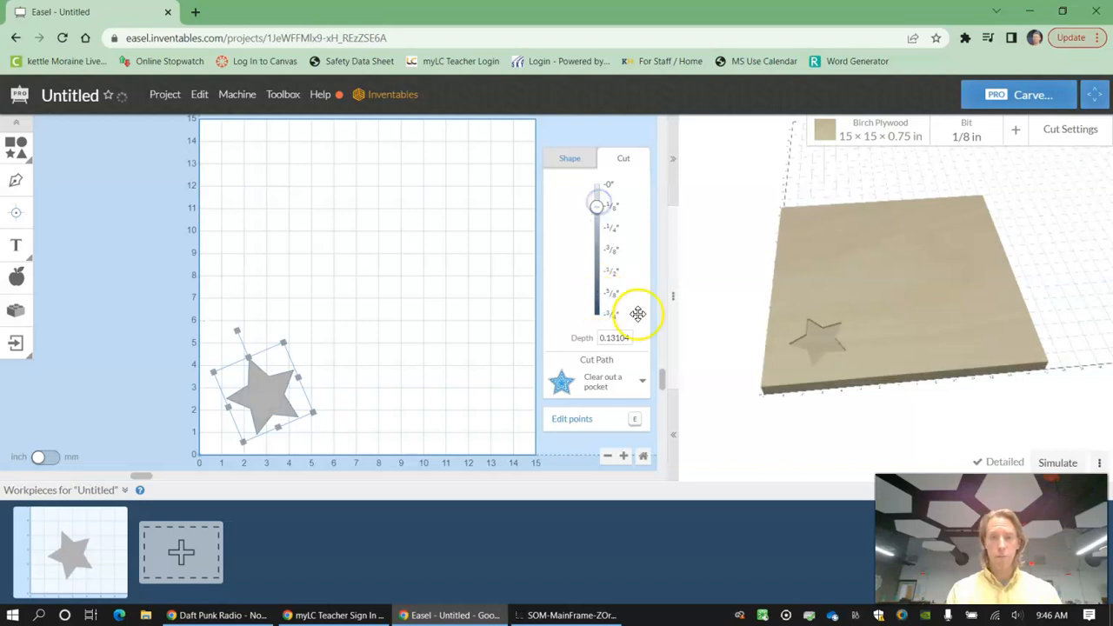
- Change the star's cut path to Cut on shape path and deepen its cut to 0.75 in
{"action": "left_click", "coordinate": [643, 383]}
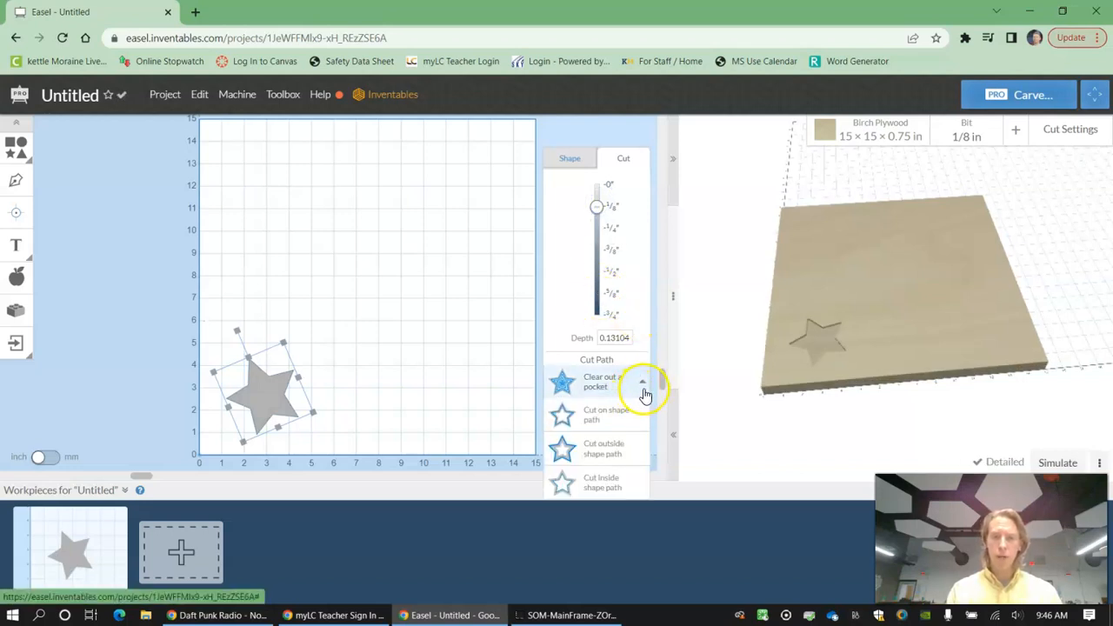
{"action": "left_click", "coordinate": [612, 423]}
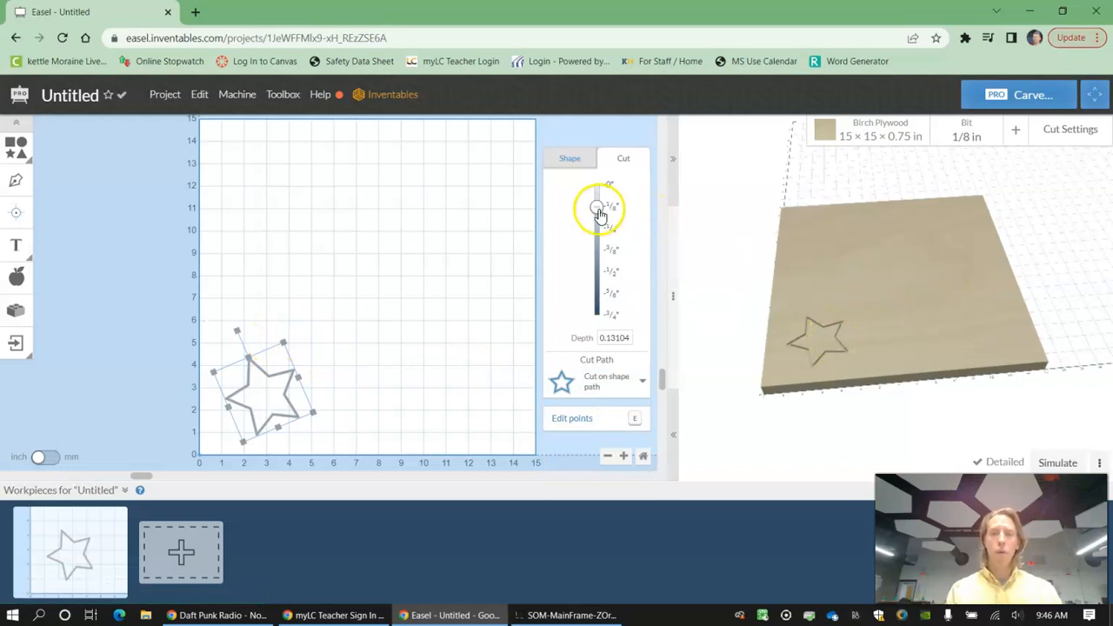
{"action": "left_click_drag", "start_coordinate": [596, 212], "coordinate": [598, 317]}
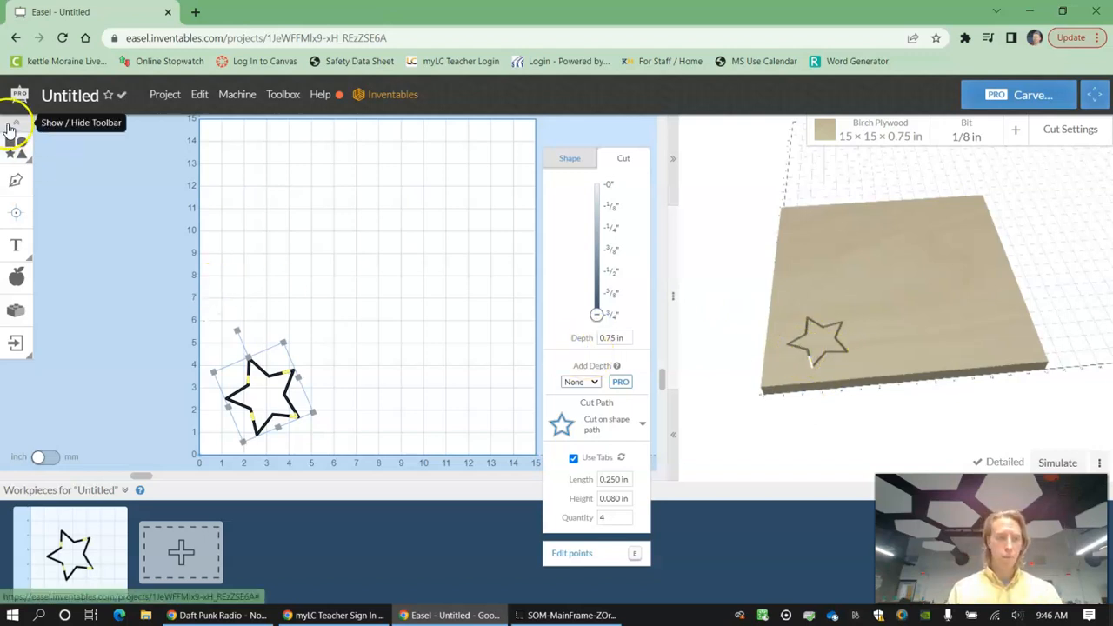
- Draw an open five-point zigzag line about 6.5 in wide above the star with the Pen tool
{"action": "left_click", "coordinate": [254, 242]}
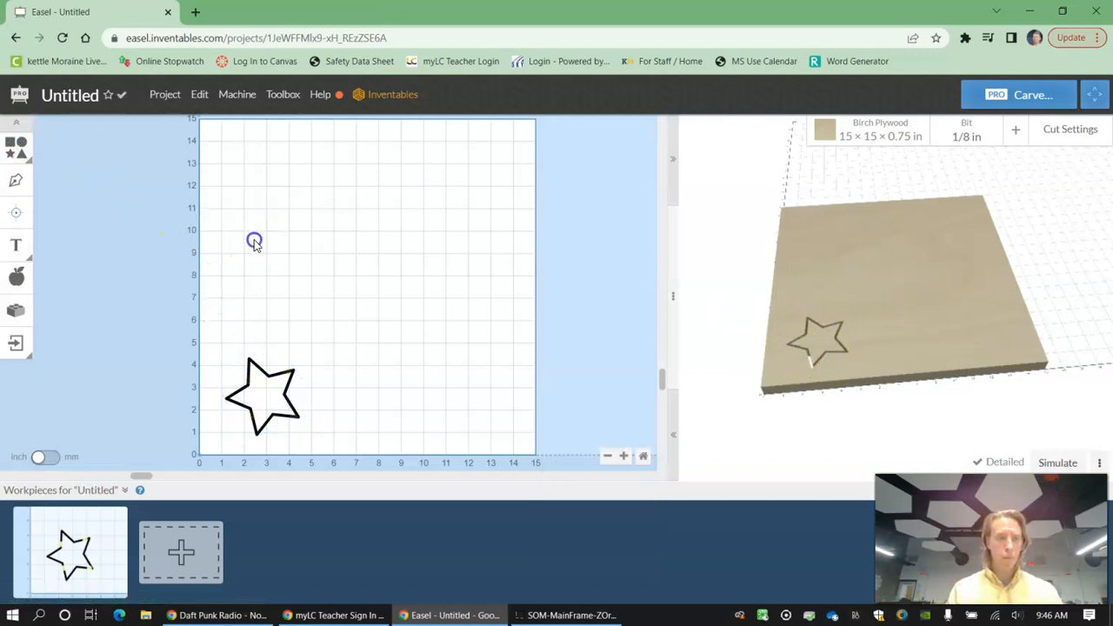
{"action": "left_click", "coordinate": [17, 181]}
{"action": "left_click", "coordinate": [241, 309]}
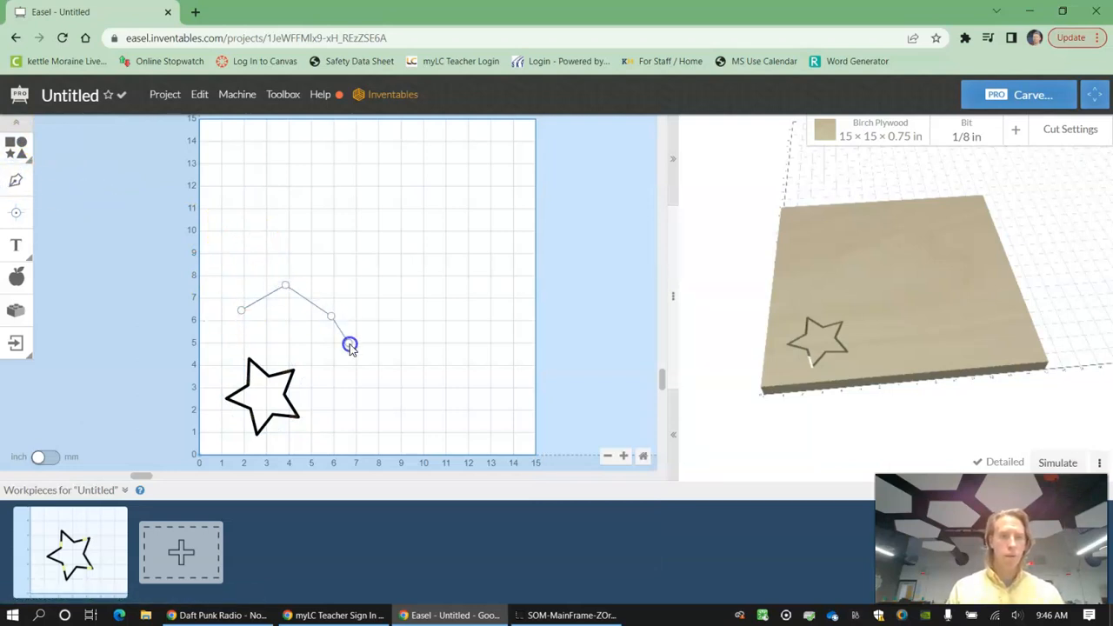
{"action": "left_click", "coordinate": [387, 310]}
{"action": "key", "text": "Escape"}
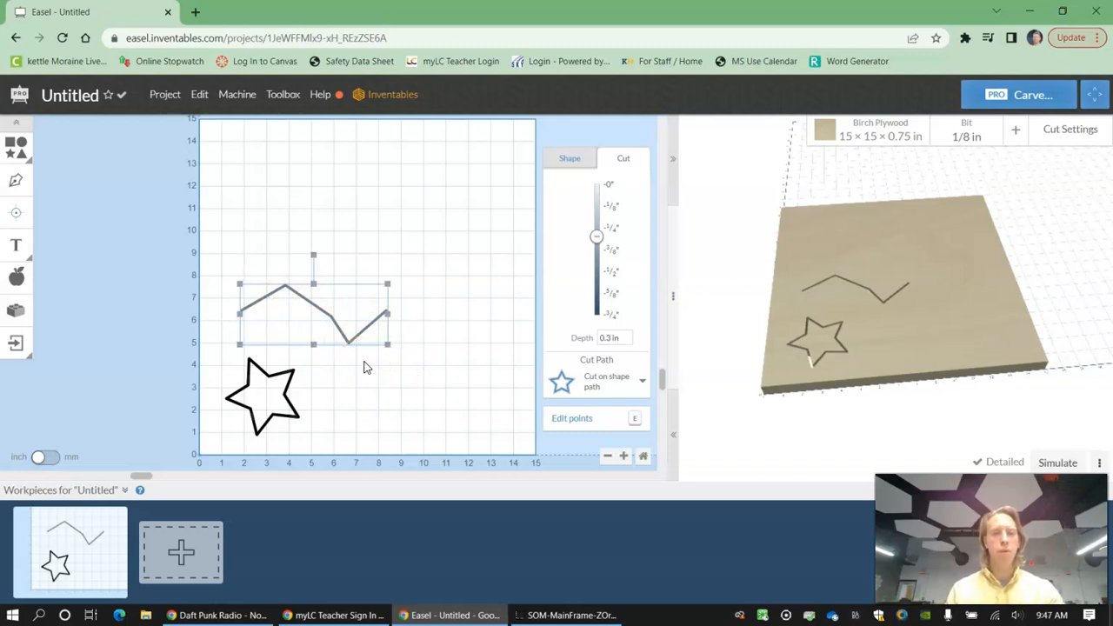
- Select the star and duplicate it twice to make a row of three stars
{"action": "left_click", "coordinate": [343, 409]}
{"action": "left_click_drag", "start_coordinate": [318, 437], "coordinate": [216, 363]}
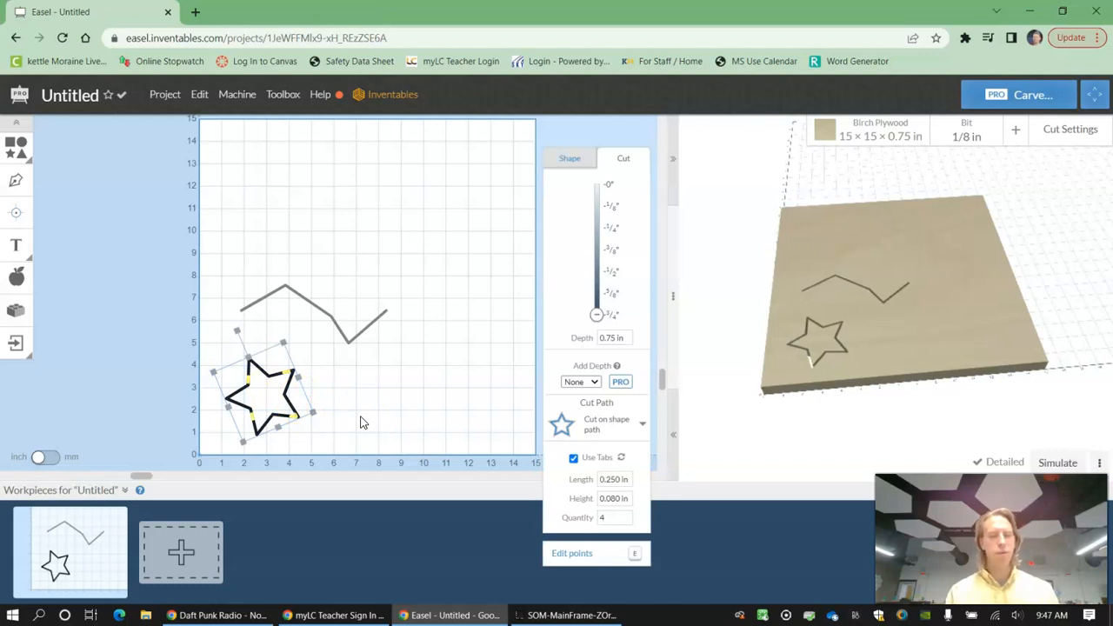
{"action": "key", "text": "ctrl+d"}
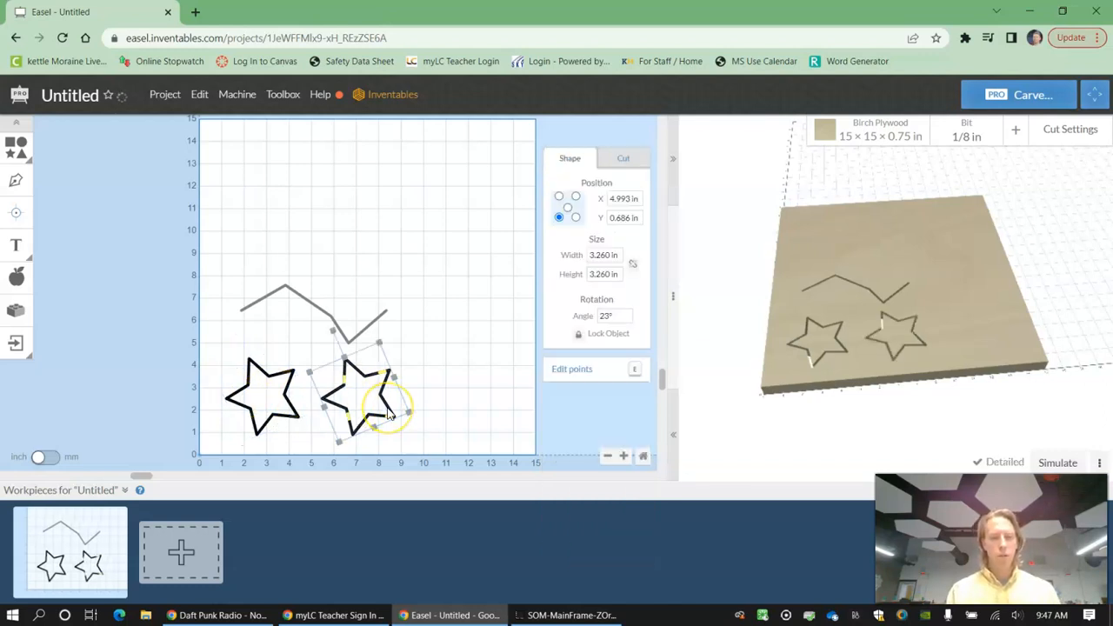
{"action": "key", "text": "ctrl+d"}
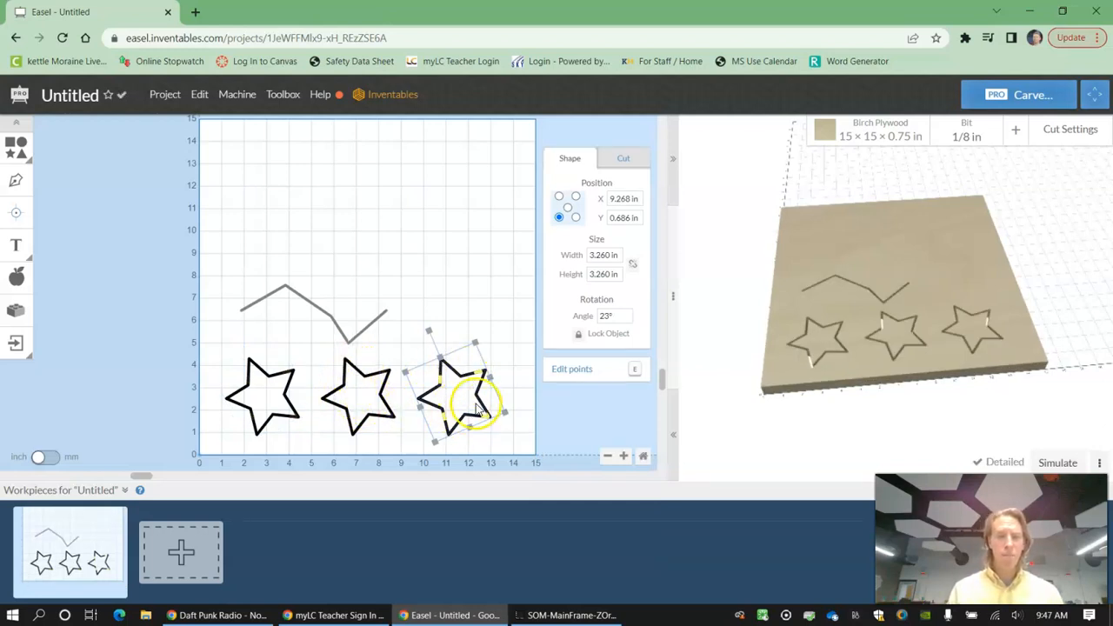
- Pack the three stars closely together near the lower-left corner, with the second at about X 3.15, Y 0.59 in and the third at X 6.23 in
{"action": "left_click", "coordinate": [292, 403]}
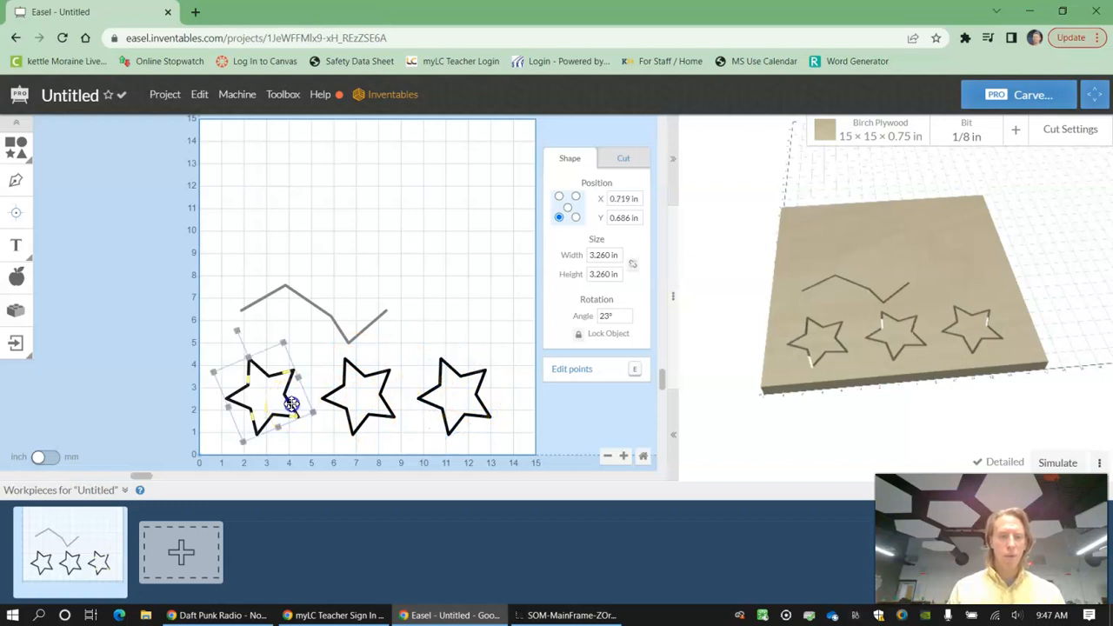
{"action": "mouse_move", "coordinate": [291, 402]}
{"action": "left_mouse_down"}
{"action": "mouse_move", "coordinate": [268, 405]}
{"action": "mouse_move", "coordinate": [263, 426]}
{"action": "mouse_move", "coordinate": [281, 407]}
{"action": "left_mouse_up"}
{"action": "left_click", "coordinate": [382, 375]}
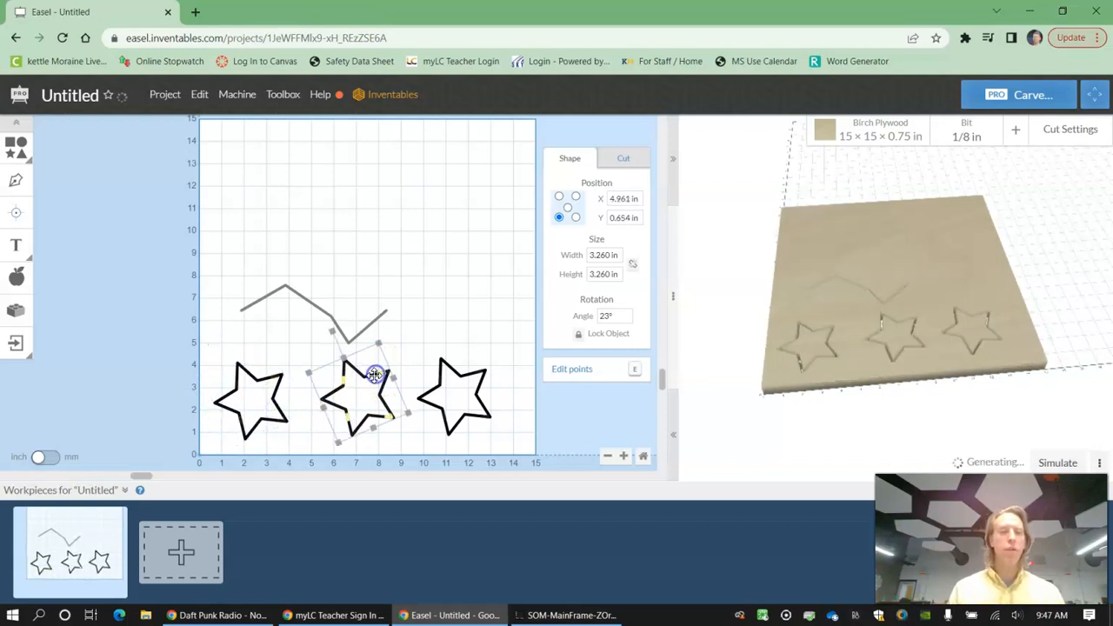
{"action": "left_click_drag", "start_coordinate": [375, 372], "coordinate": [333, 376]}
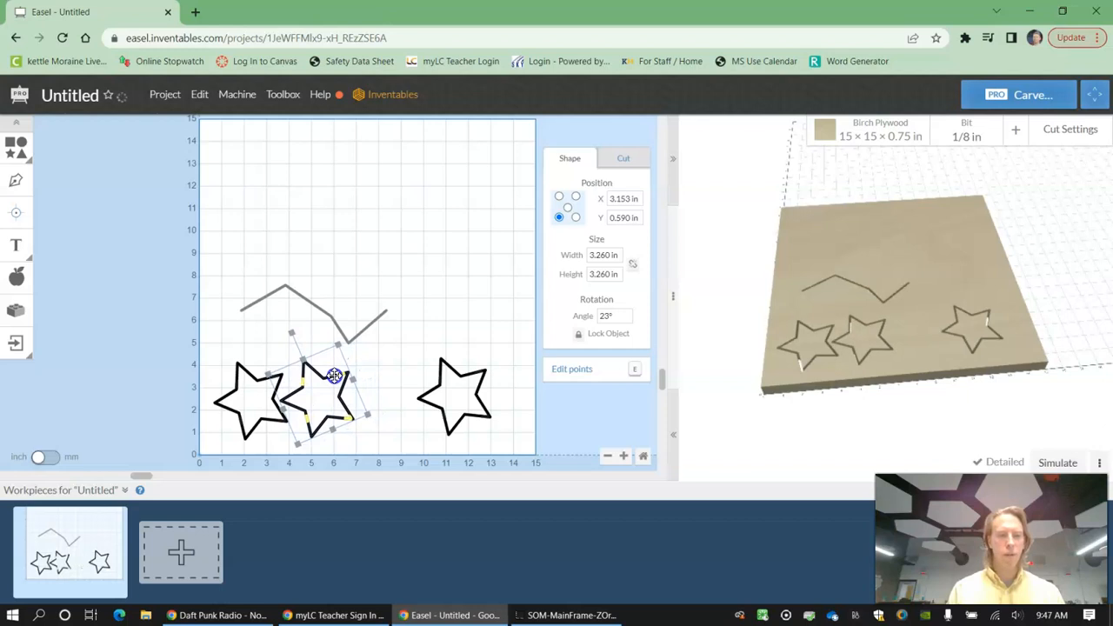
{"action": "left_click", "coordinate": [464, 381]}
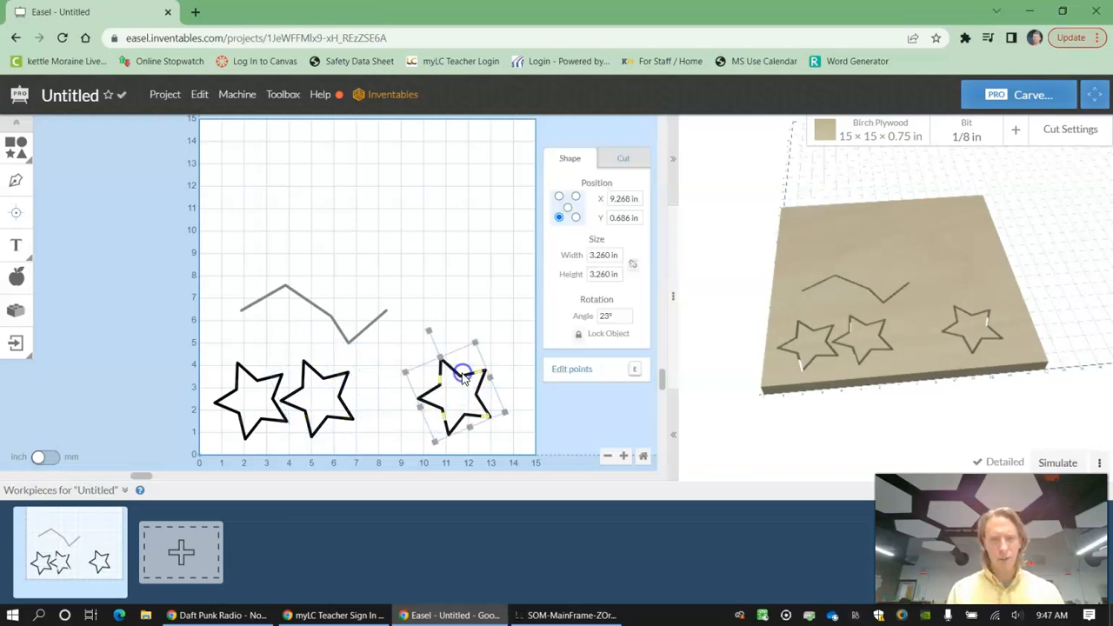
{"action": "left_click_drag", "start_coordinate": [462, 377], "coordinate": [393, 377]}
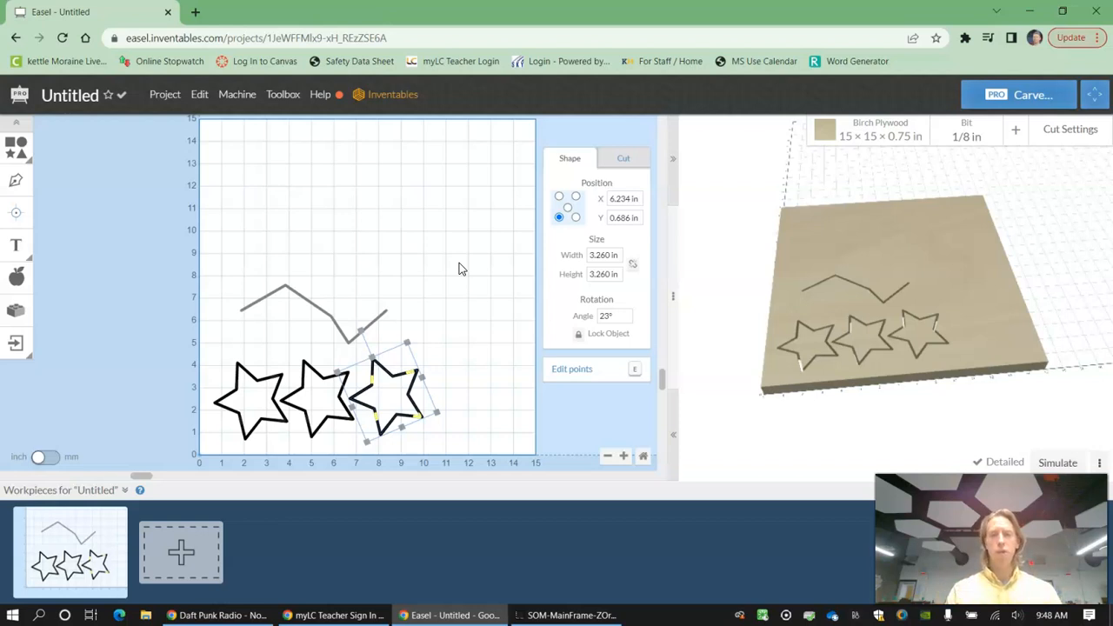
- Open the cut settings of the third star
{"action": "left_click", "coordinate": [624, 158]}
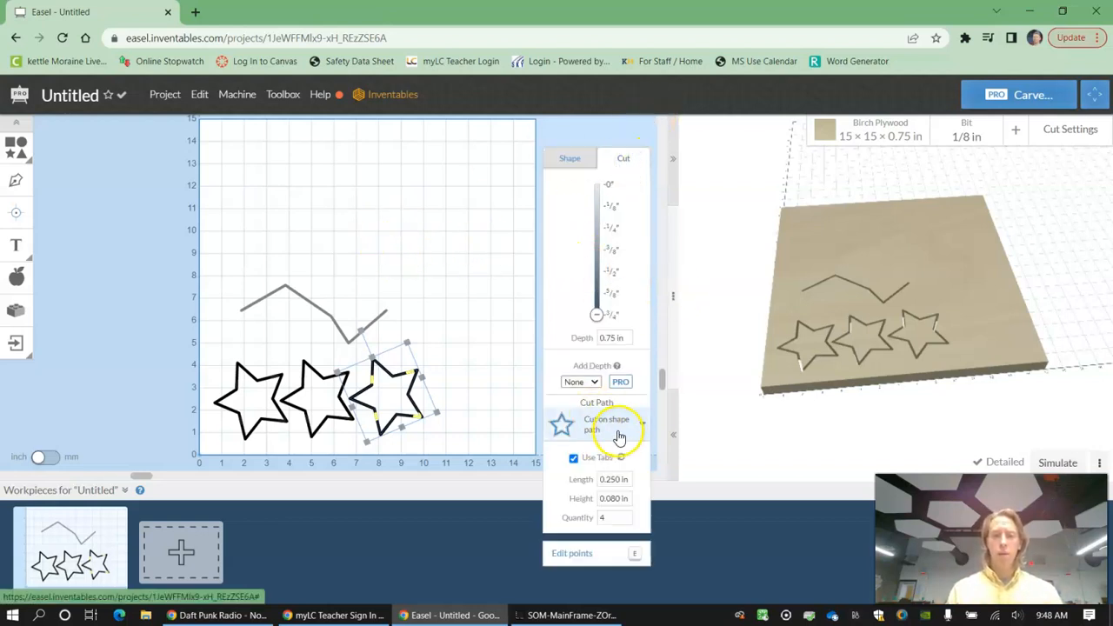